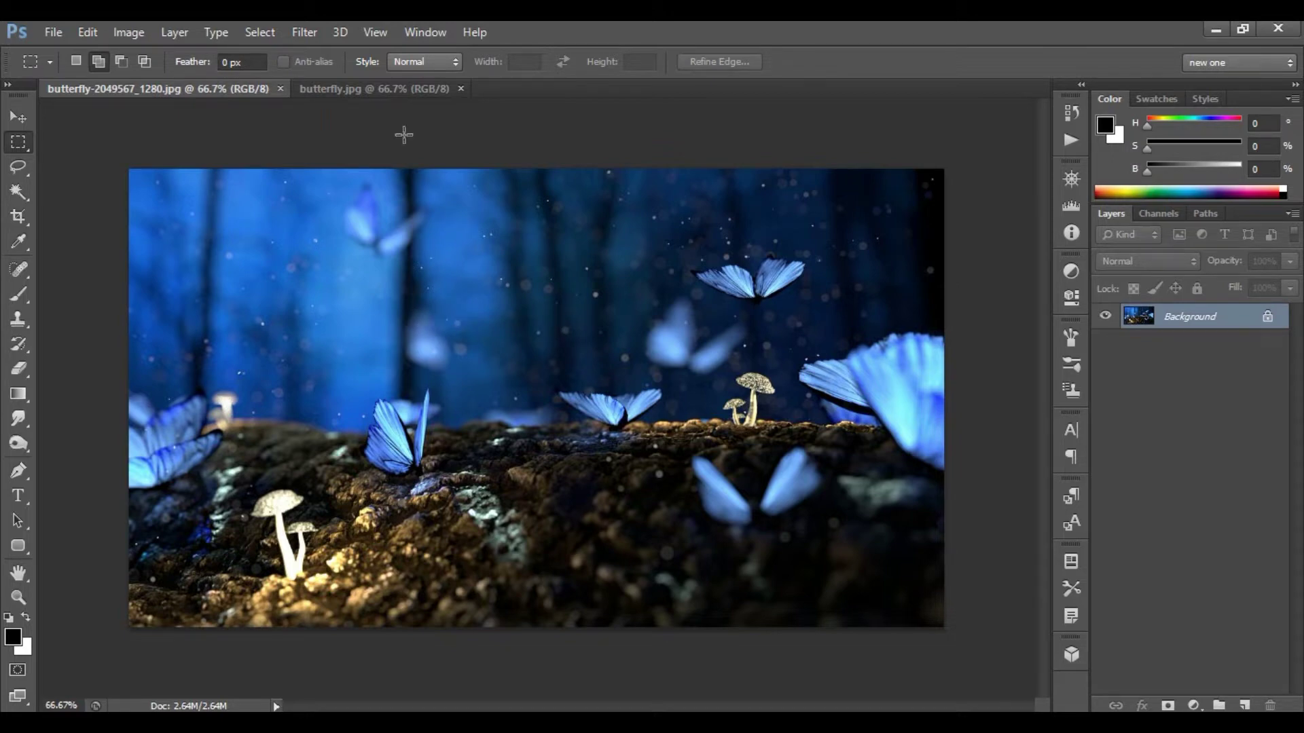
Drag the blue butterfly forest photo into butterfly.jpg as Layer 1 above the peacock Background.
left_click(397, 90)
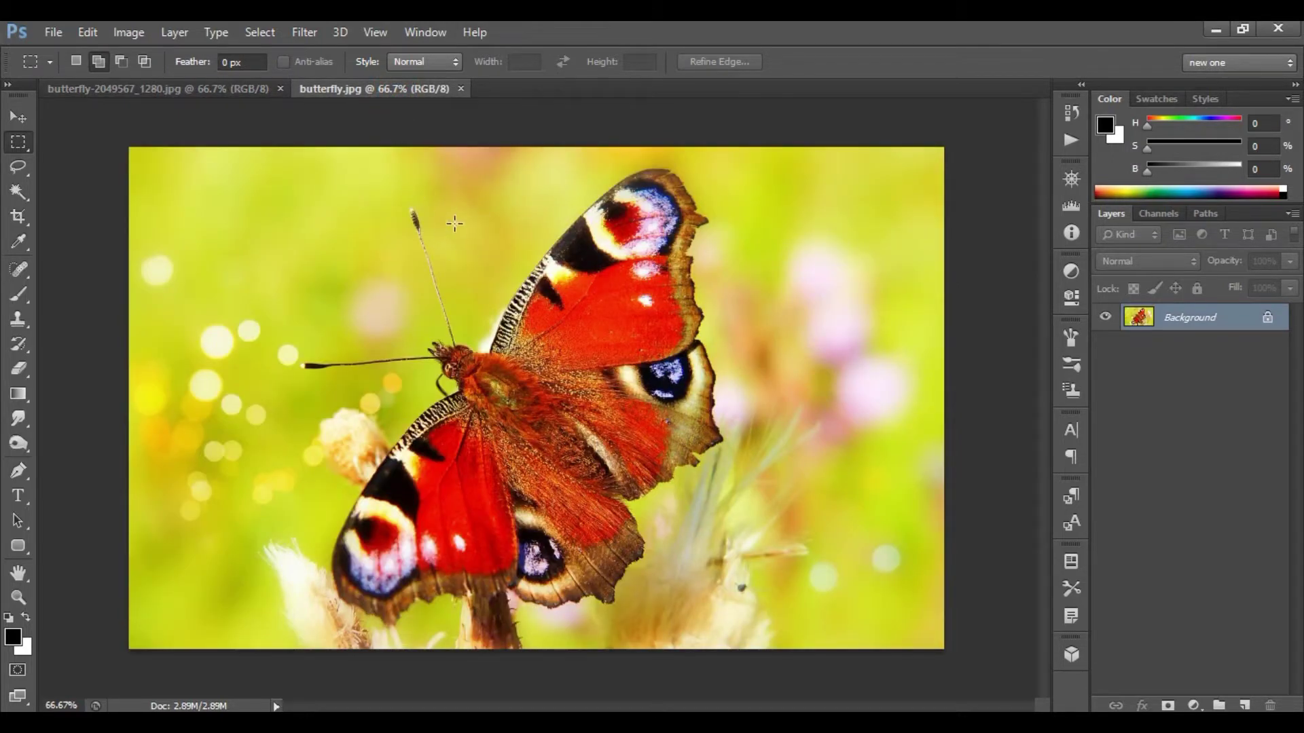
left_click(189, 94)
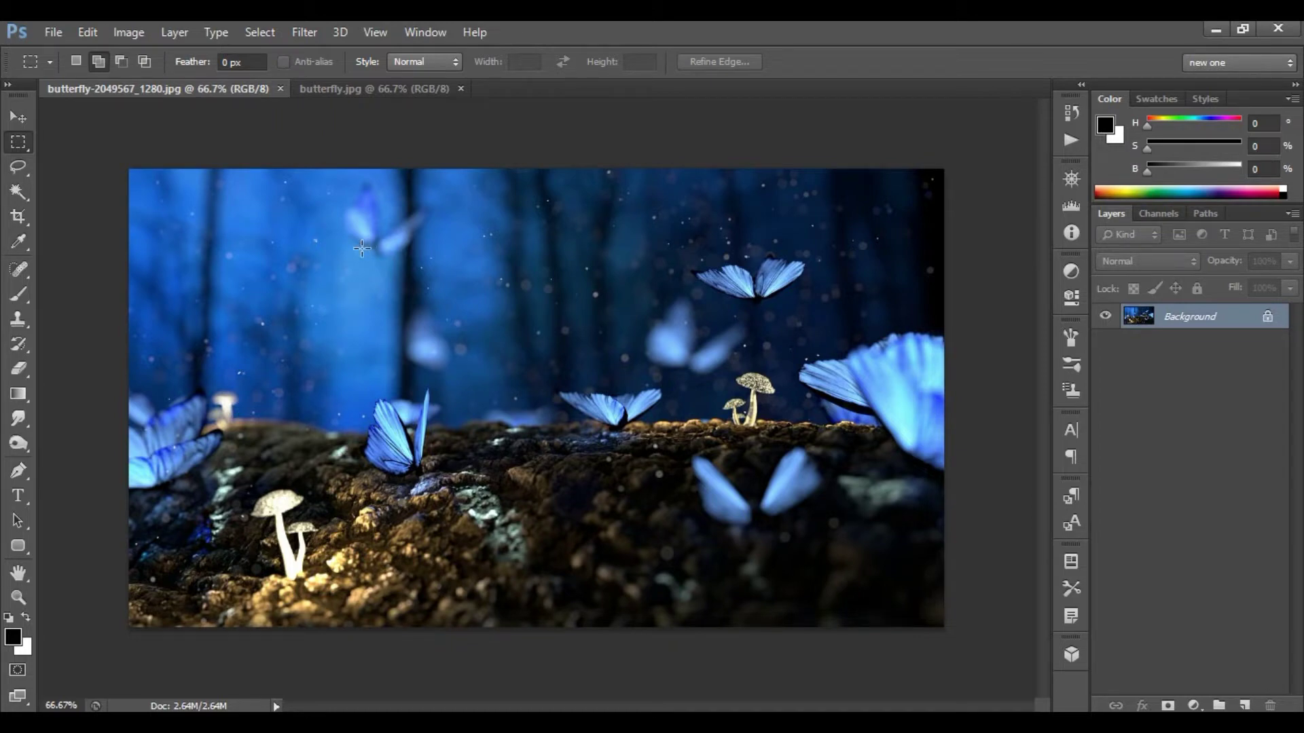
left_click(18, 117)
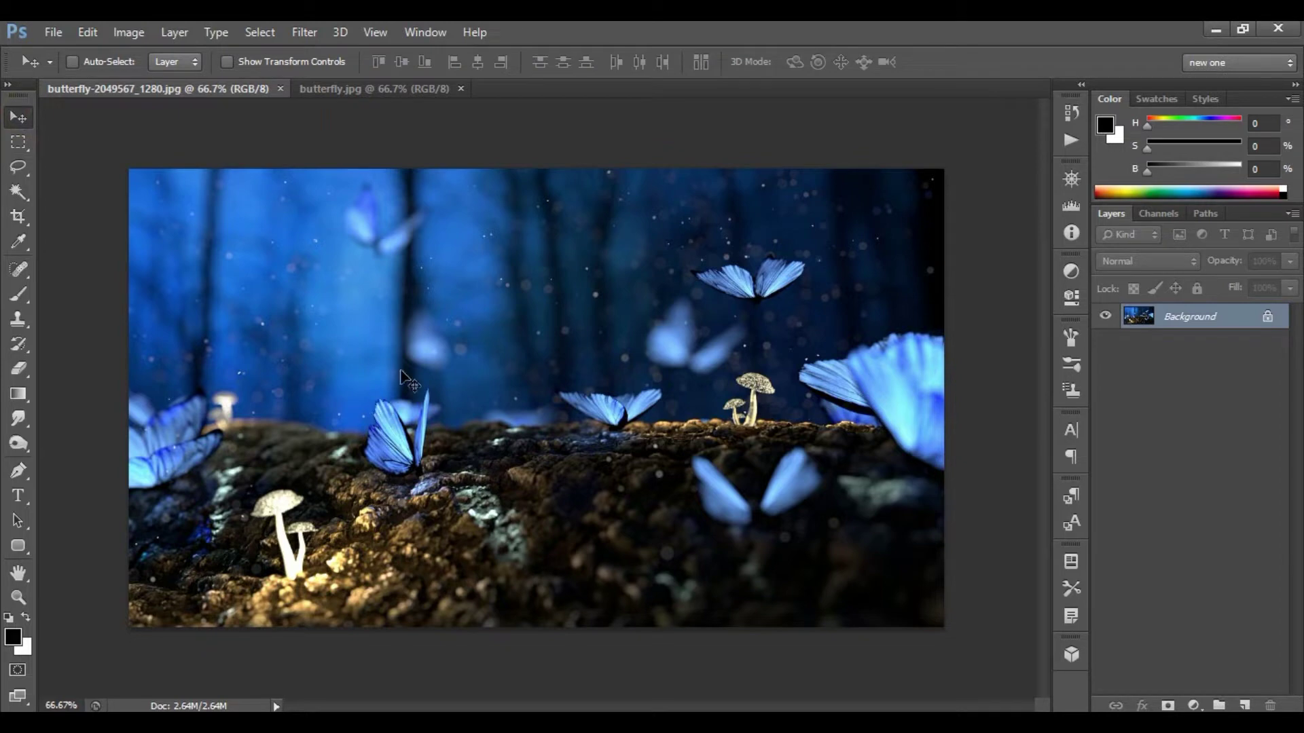
mouse_move(401, 371)
left_mouse_down()
mouse_move(378, 212)
mouse_move(402, 94)
mouse_move(393, 148)
left_mouse_up()
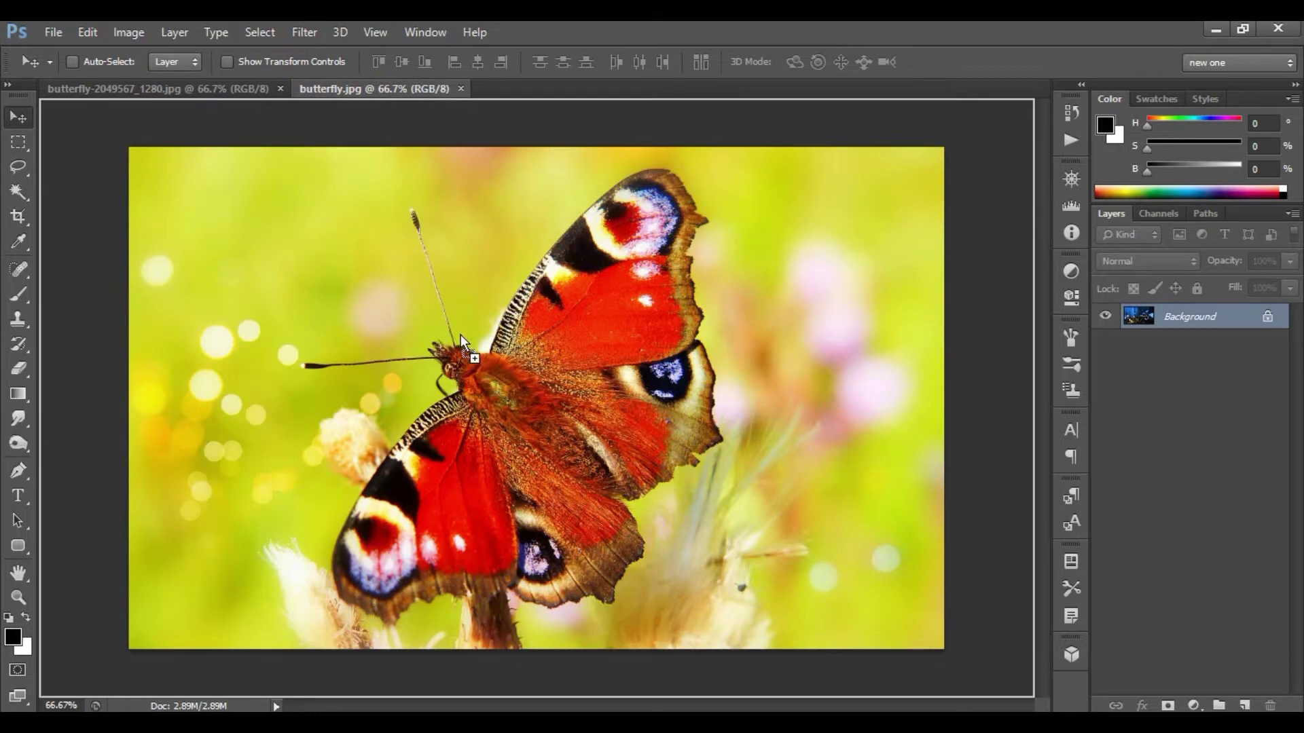
left_click_drag(488, 360, 495, 367)
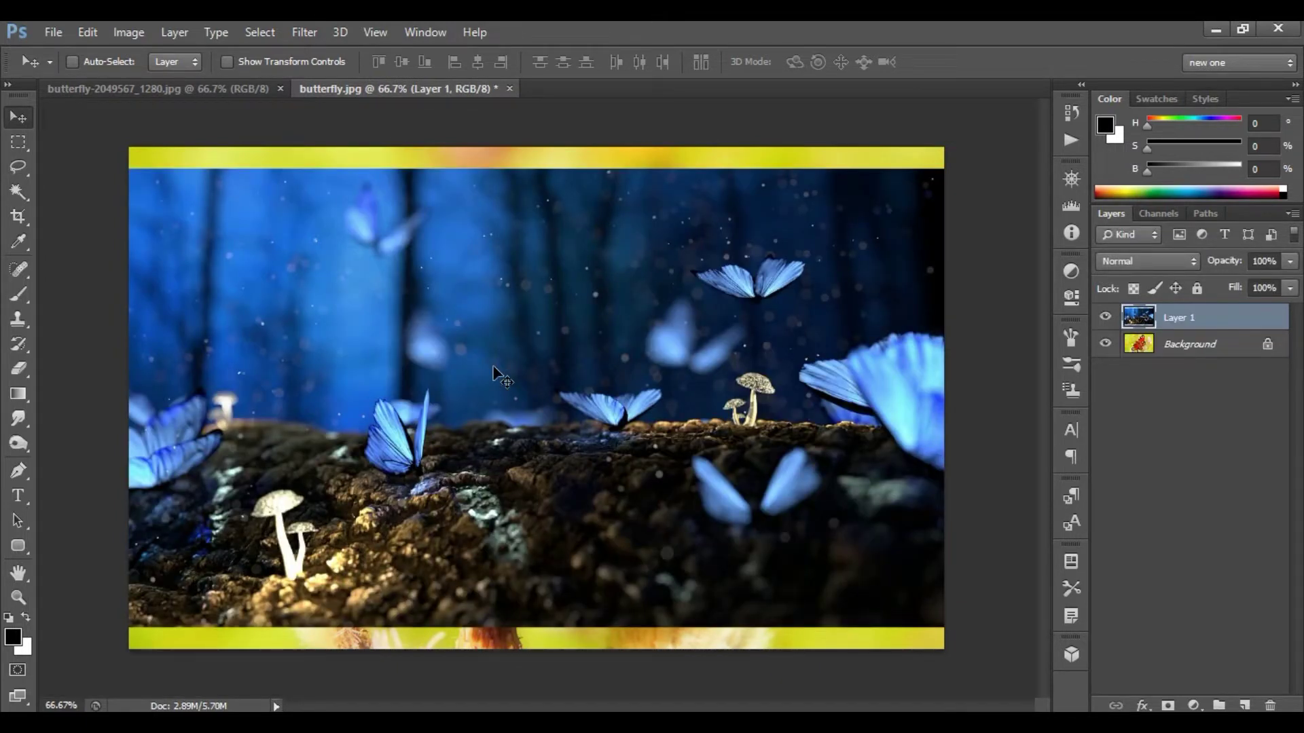
key("ctrl+t")
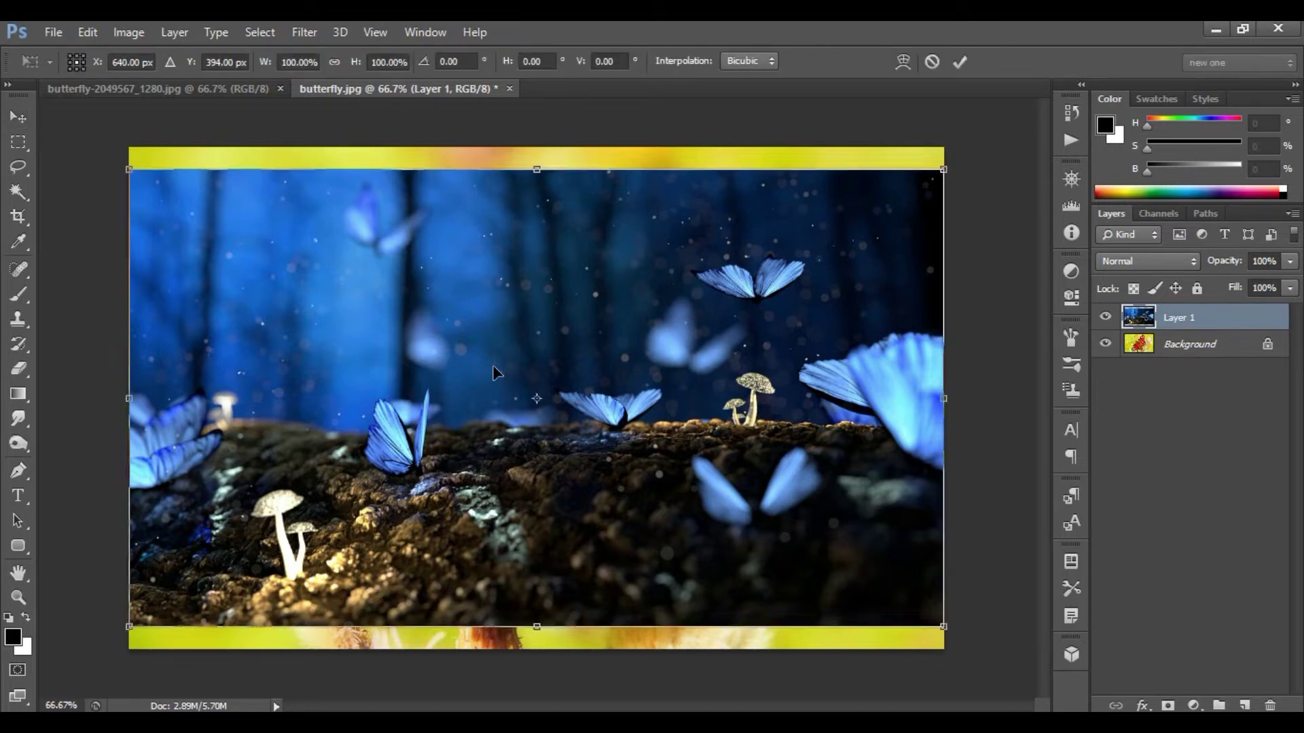
Stretch Layer 1's top and bottom edges to the canvas edges, about 109% height, and commit.
left_click_drag(533, 169, 533, 147)
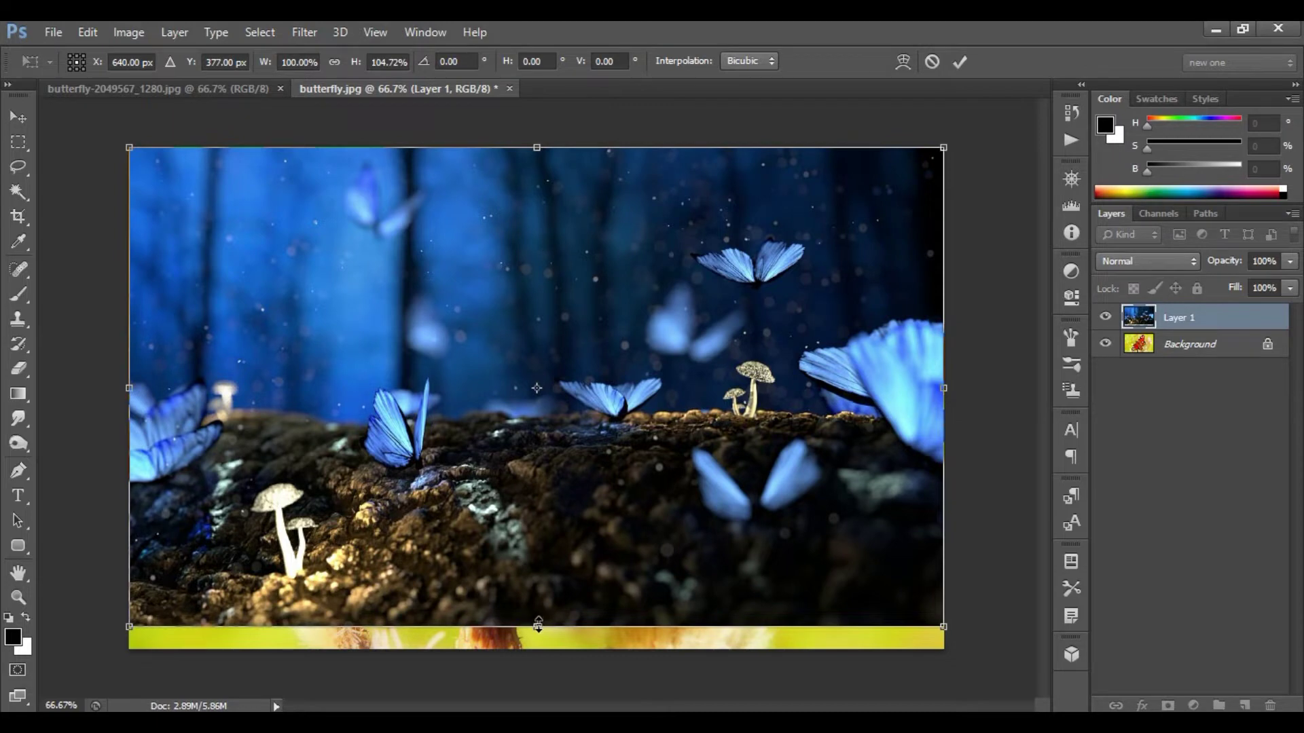
left_click_drag(538, 624, 537, 647)
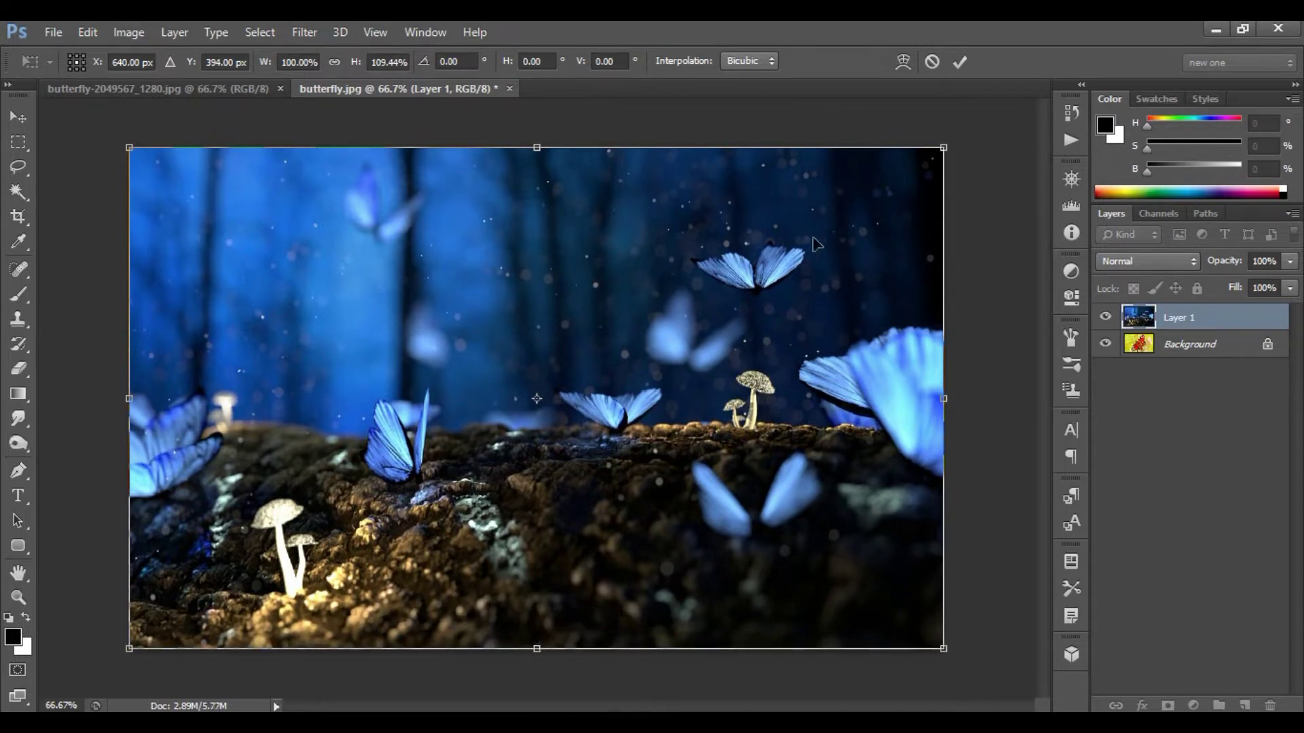
left_click(958, 63)
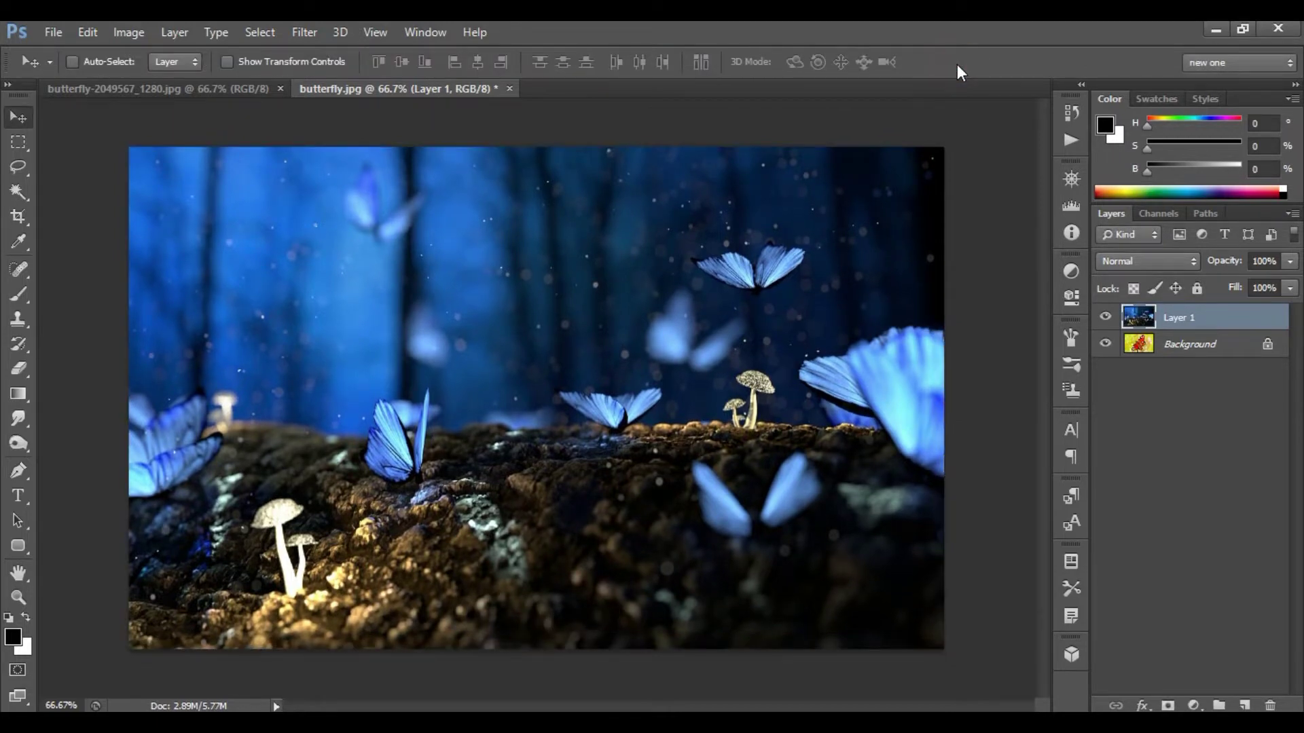
left_click(18, 143)
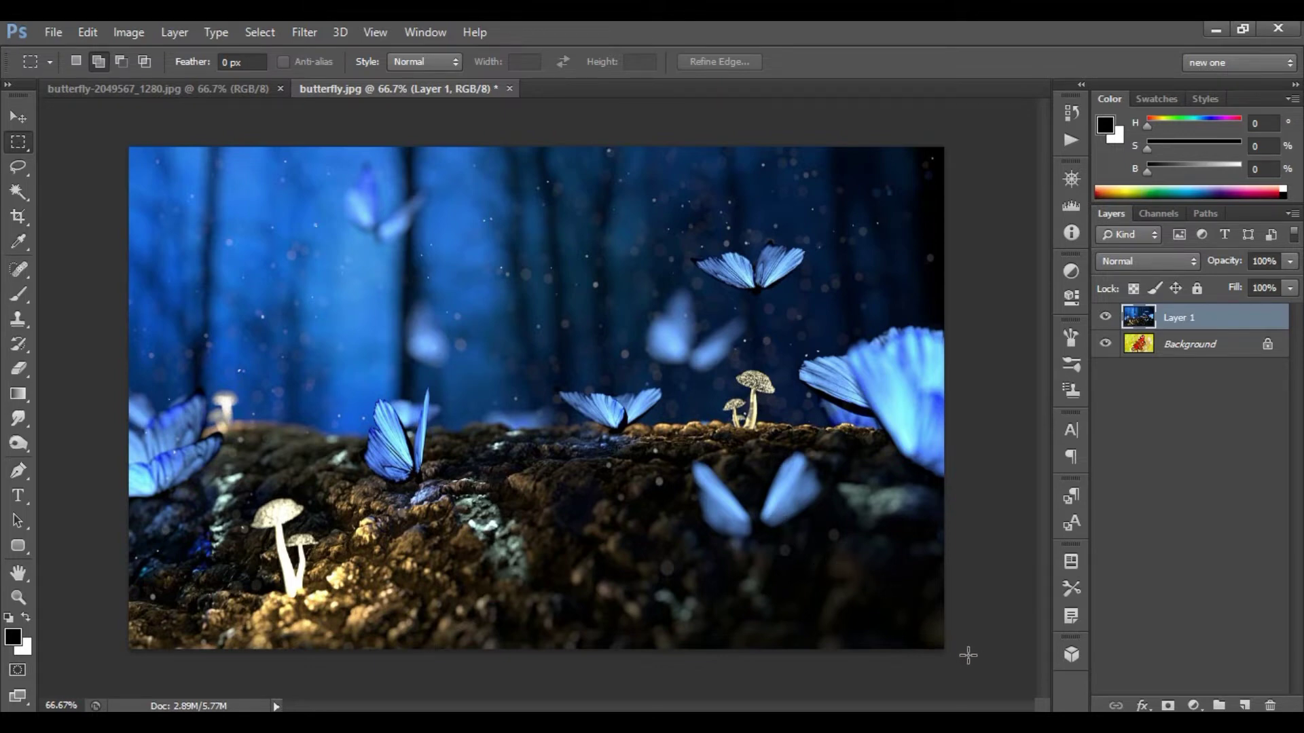
Draw a rectangular marquee over the lower-right corner of the forest layer.
left_click_drag(962, 652, 812, 545)
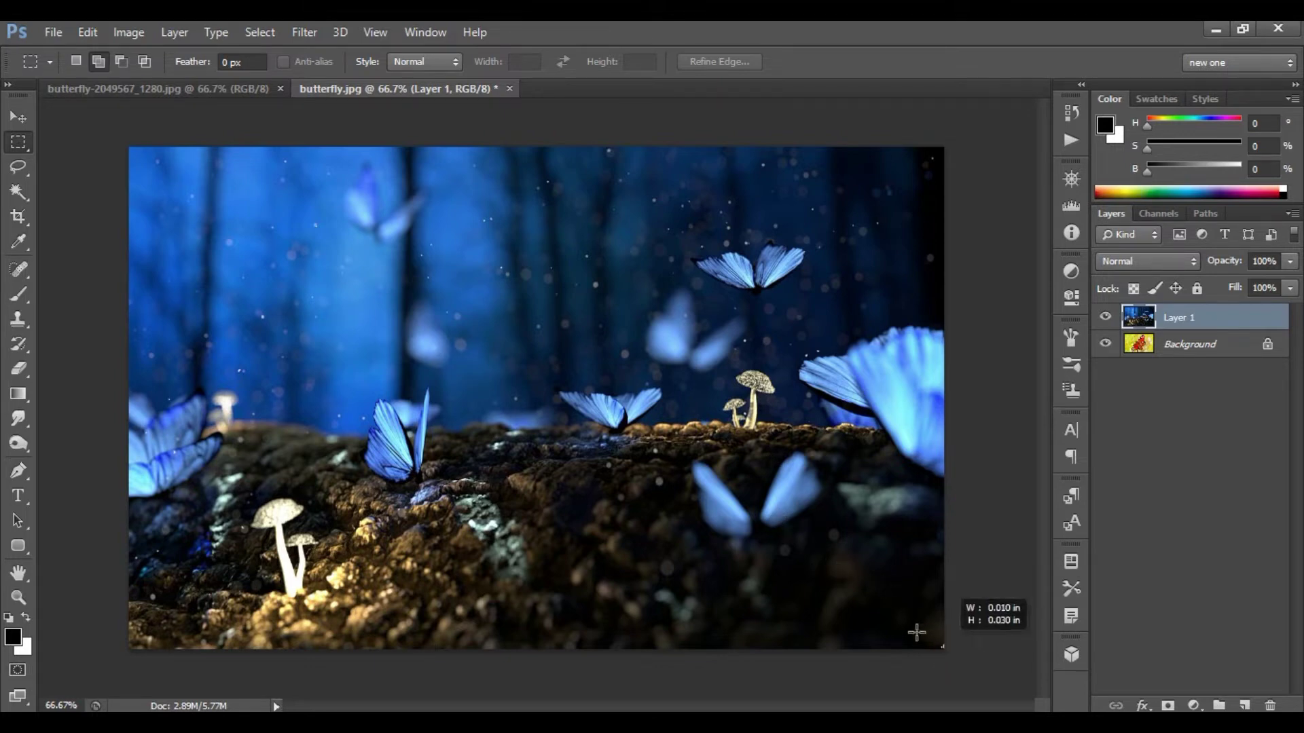
left_click_drag(812, 545, 688, 437)
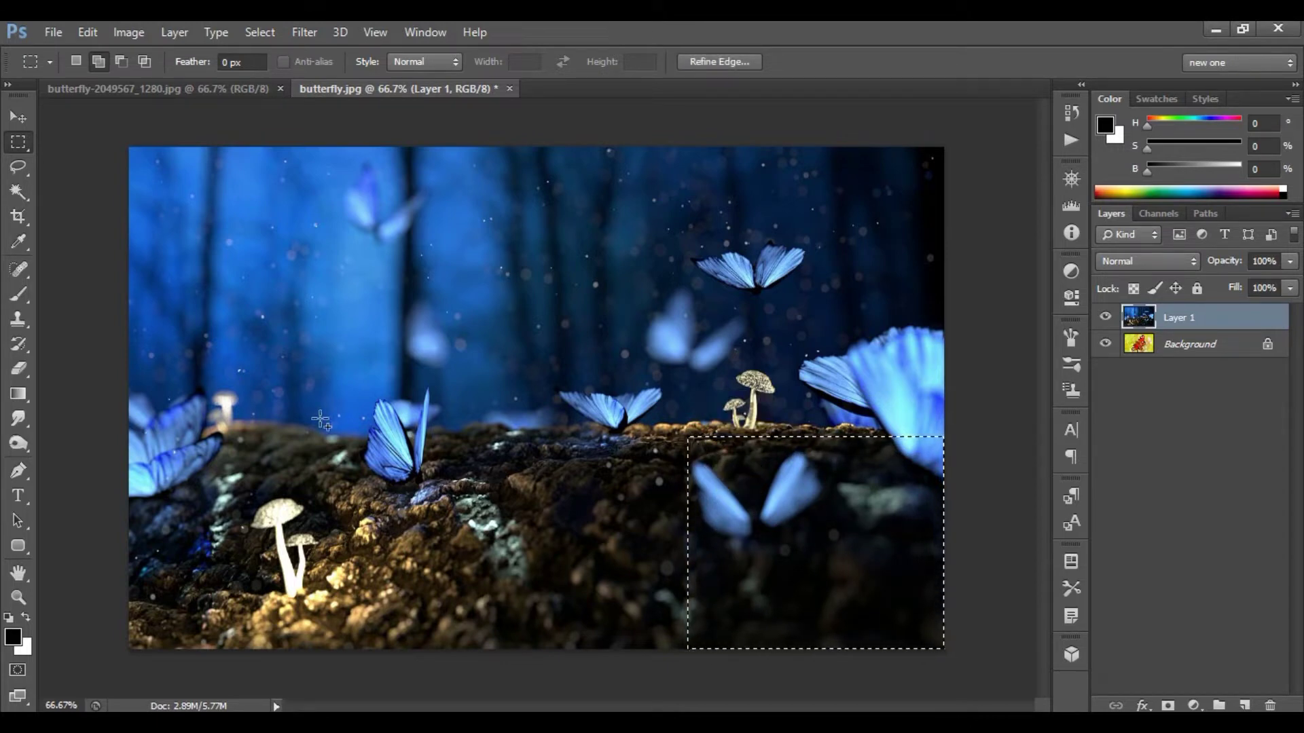
left_click(19, 394)
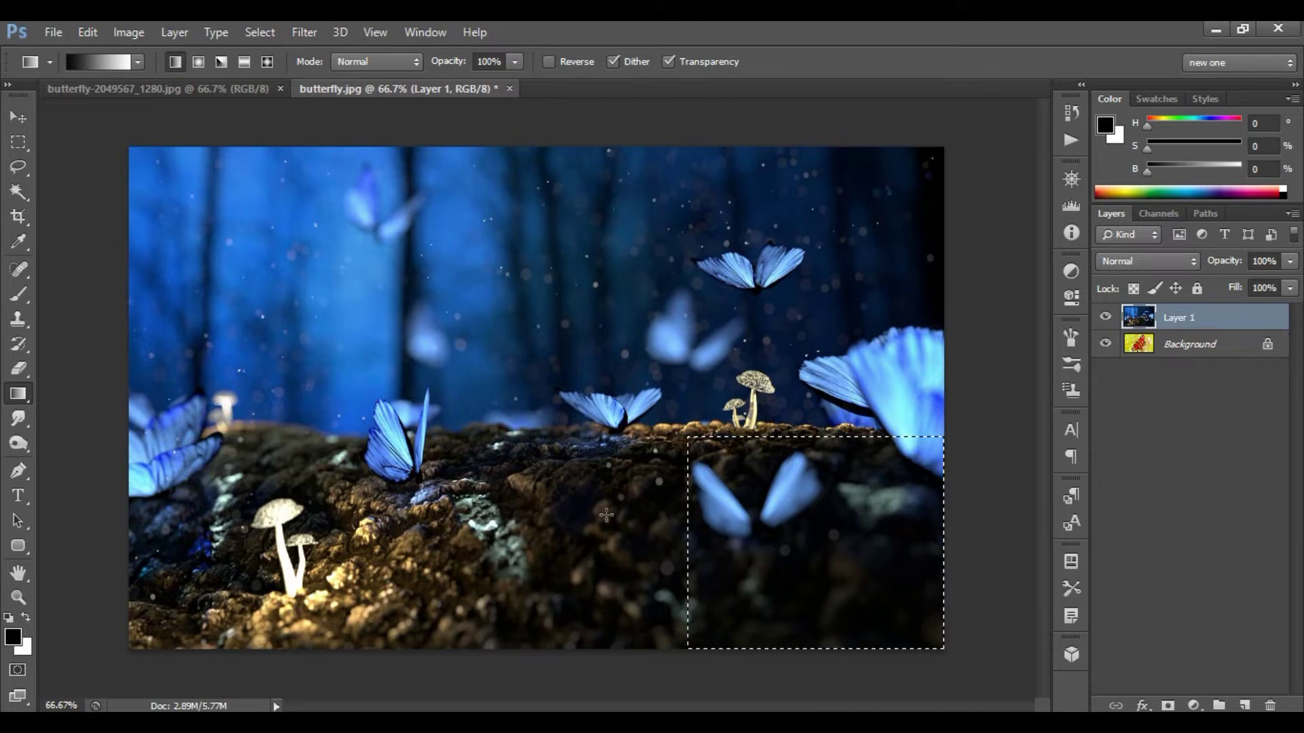
Drag a diagonal black-to-white gradient across the corner selection, then deselect.
left_click_drag(692, 438, 944, 649)
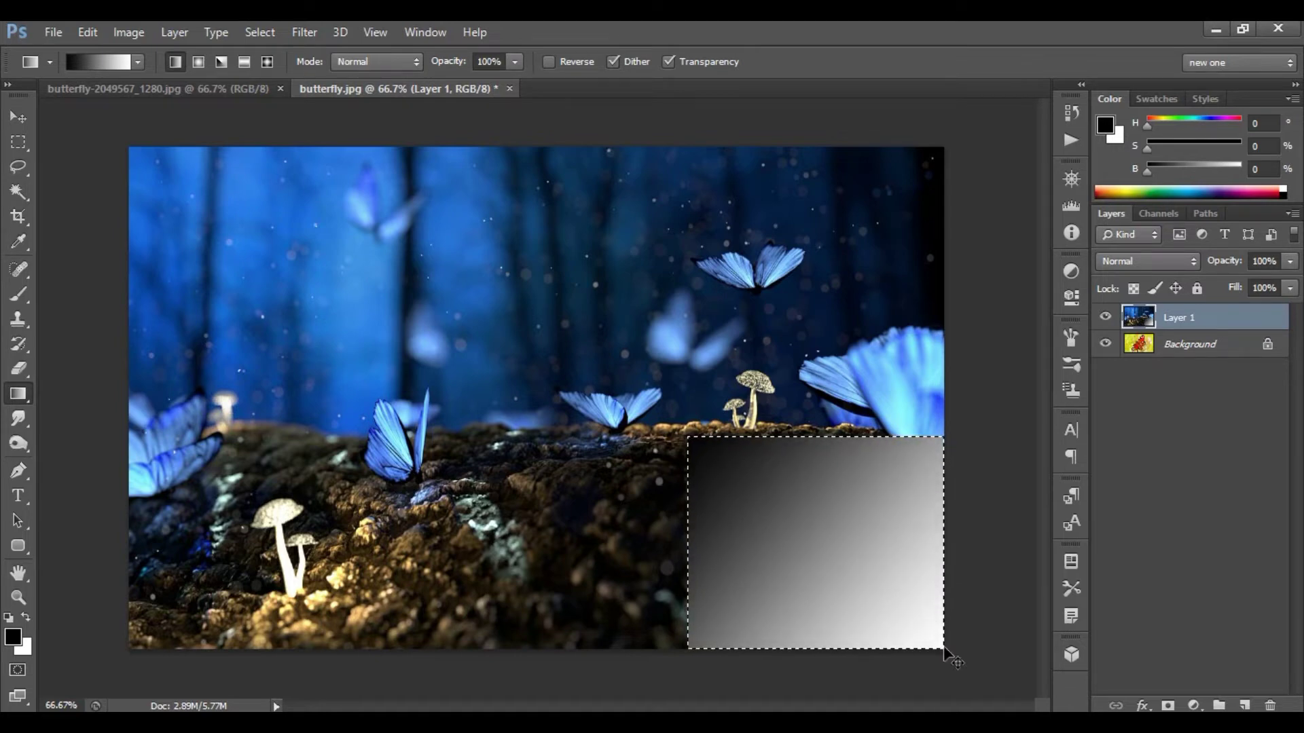
key("ctrl+d")
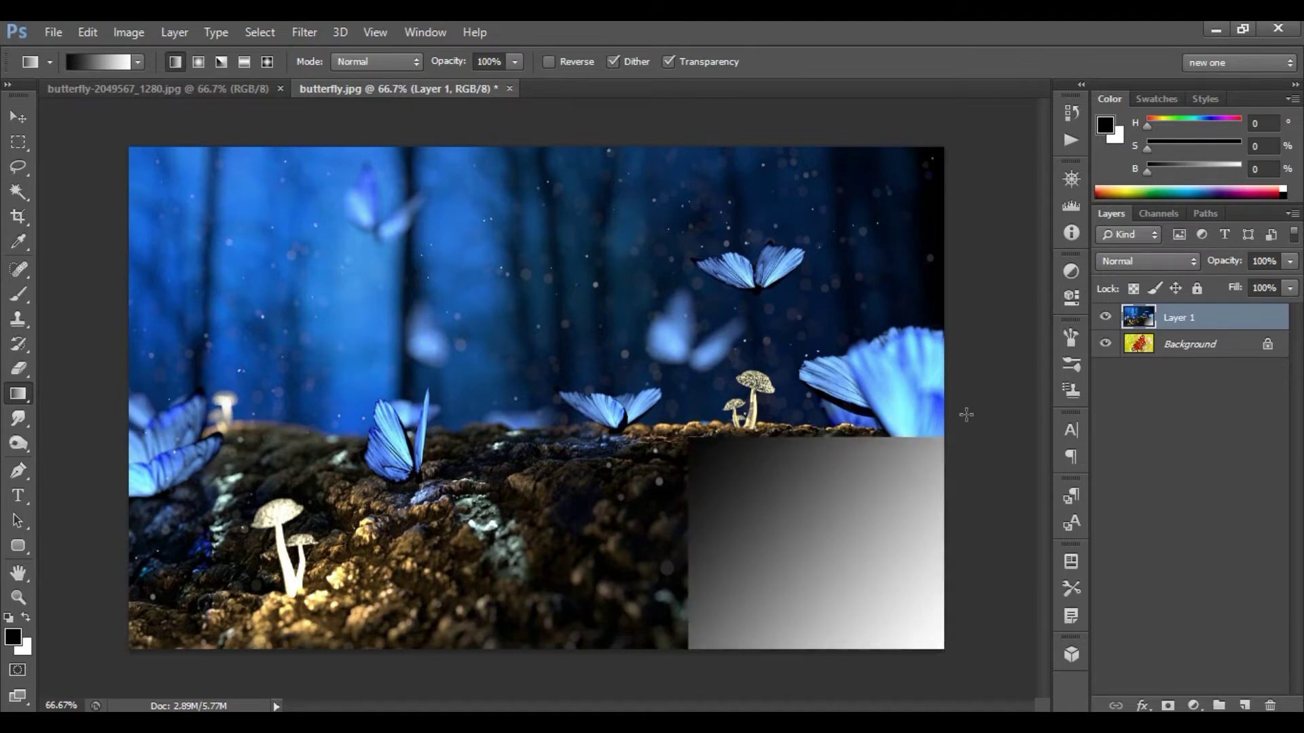
Load all of Layer 1's pixels as a selection and start Free Transform on it.
right_click(1138, 323)
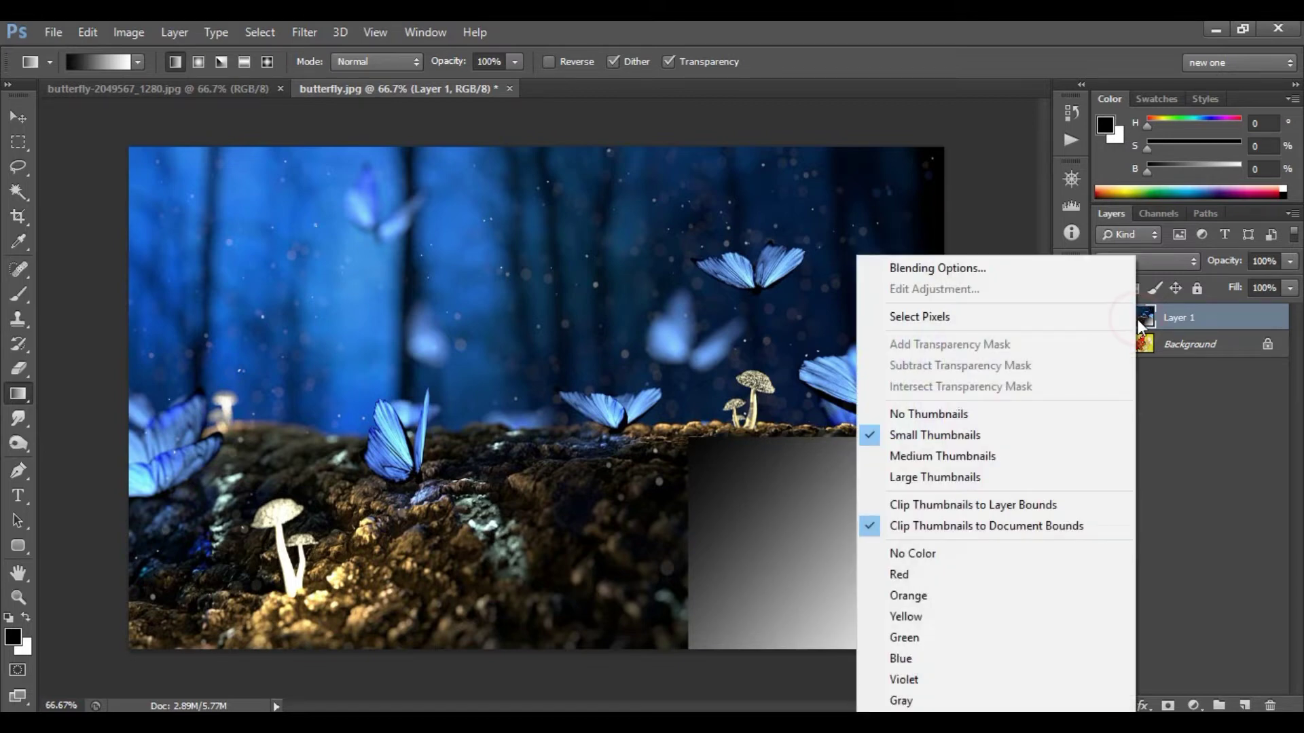
left_click(985, 320)
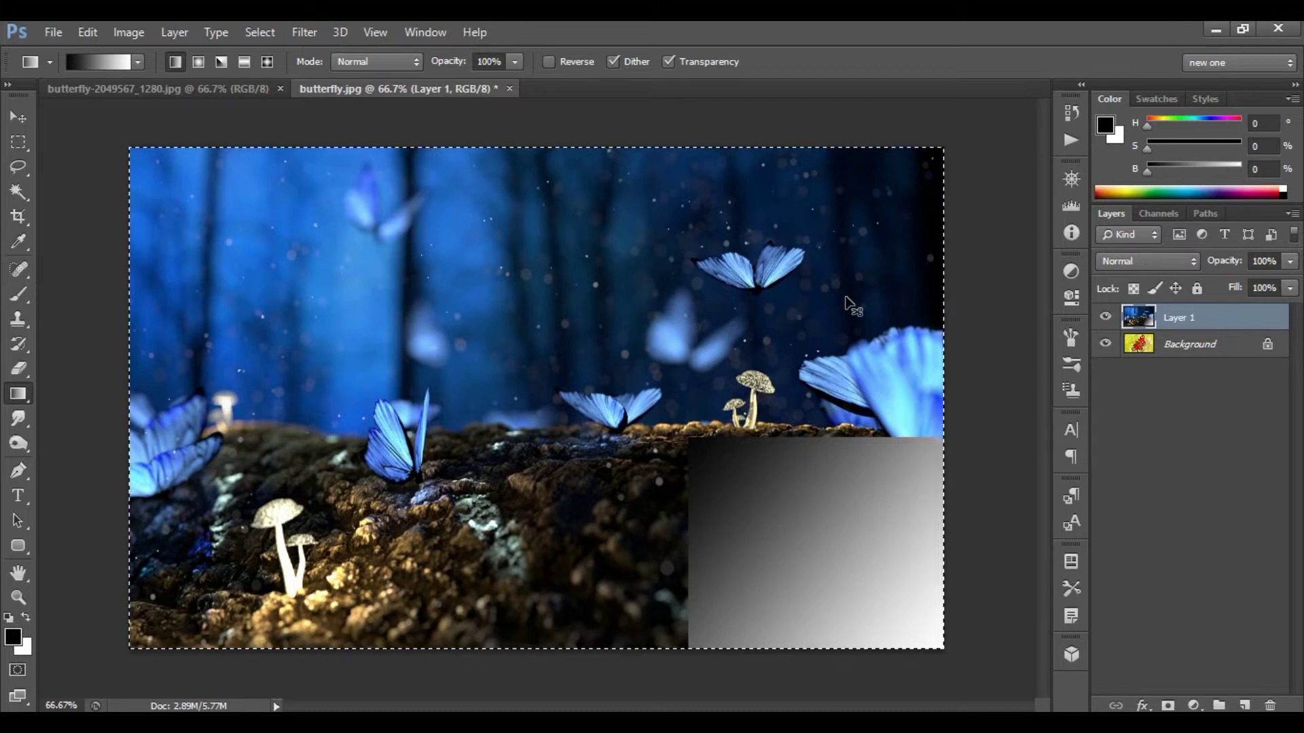
key("ctrl+t")
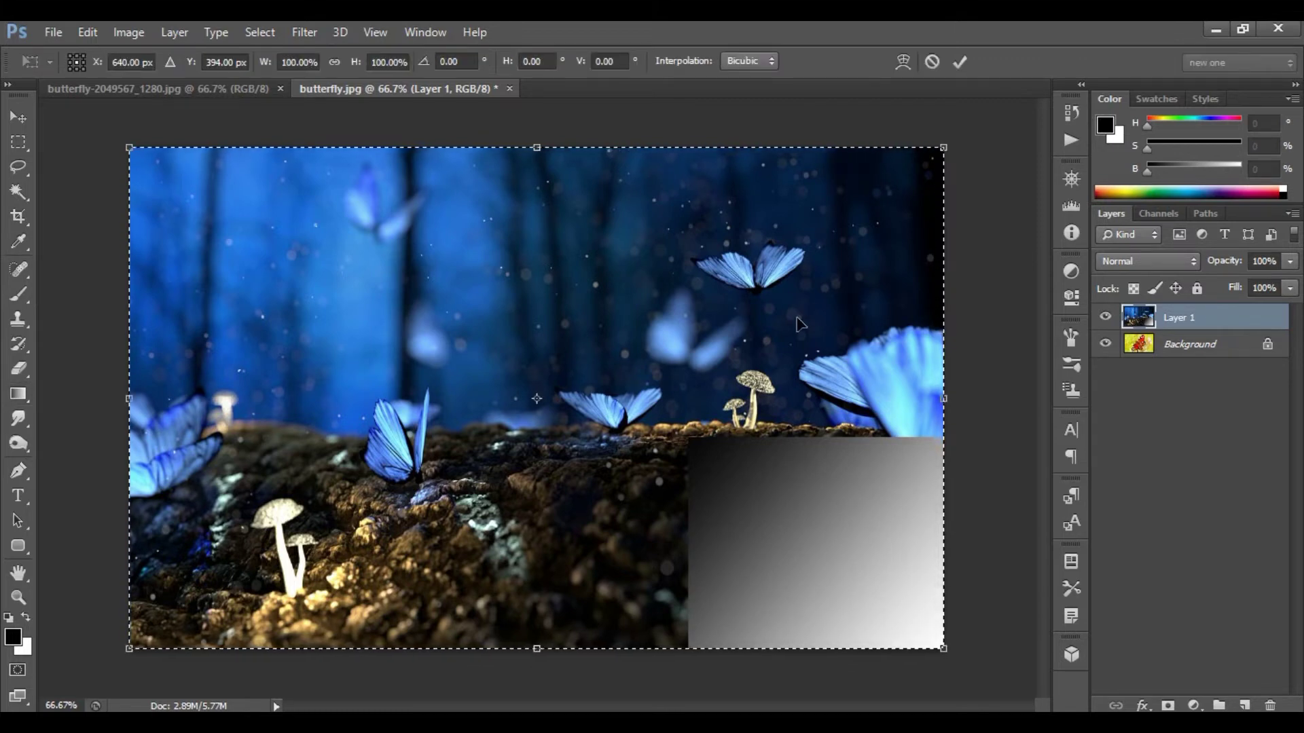
right_click(785, 321)
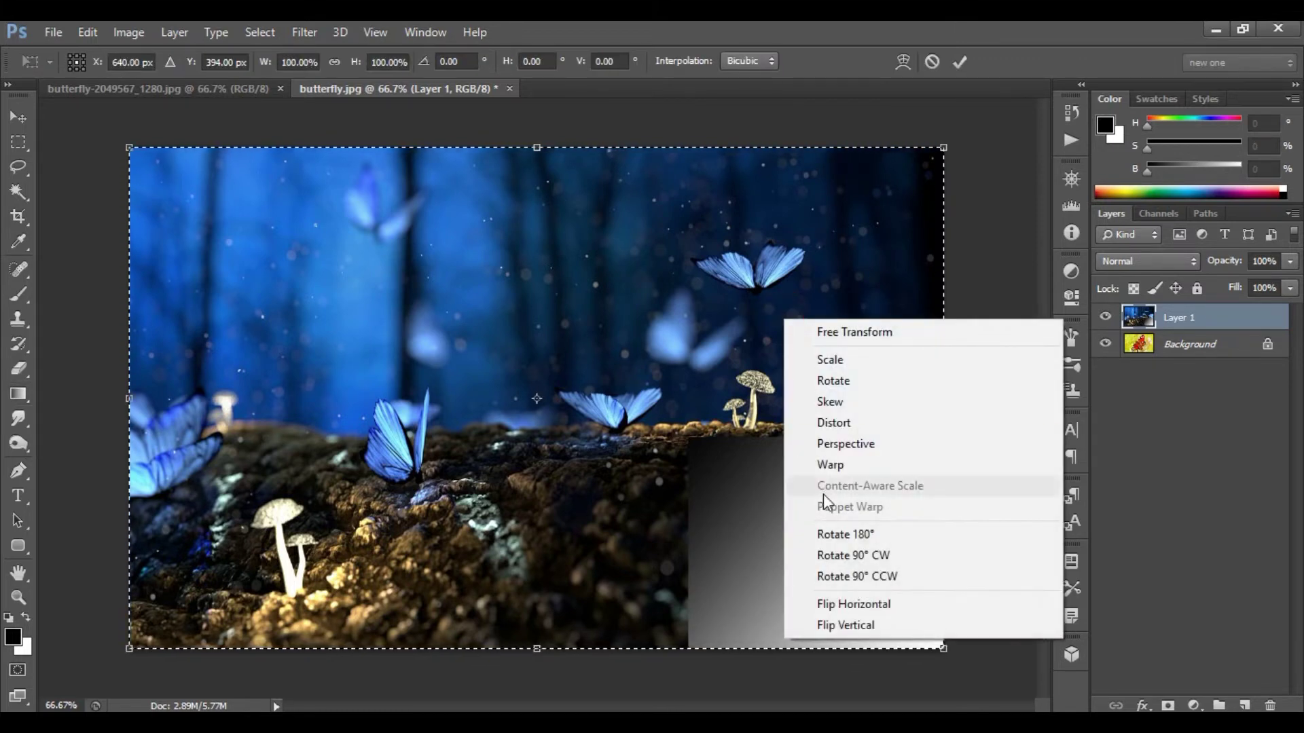
Warp Layer 1's bottom-right corner into a page curl revealing the peacock photo, and commit.
left_click(878, 466)
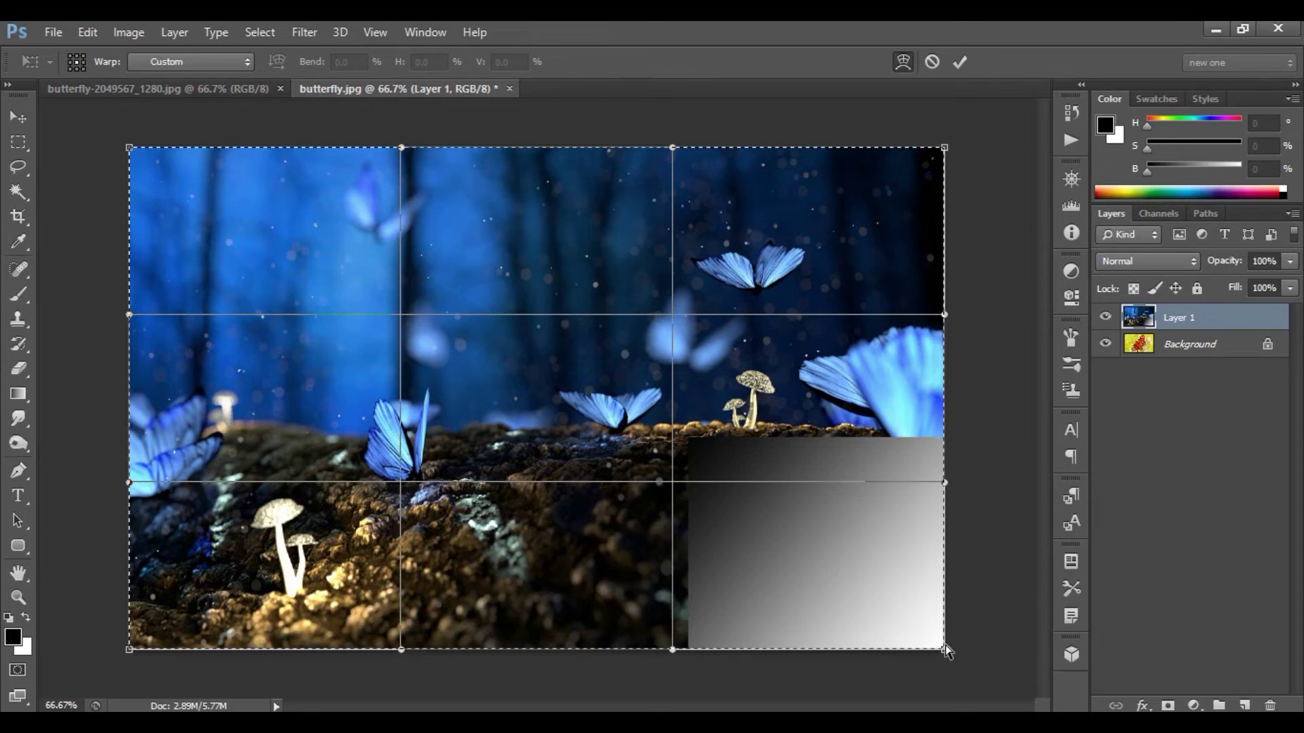
left_click_drag(945, 647, 724, 442)
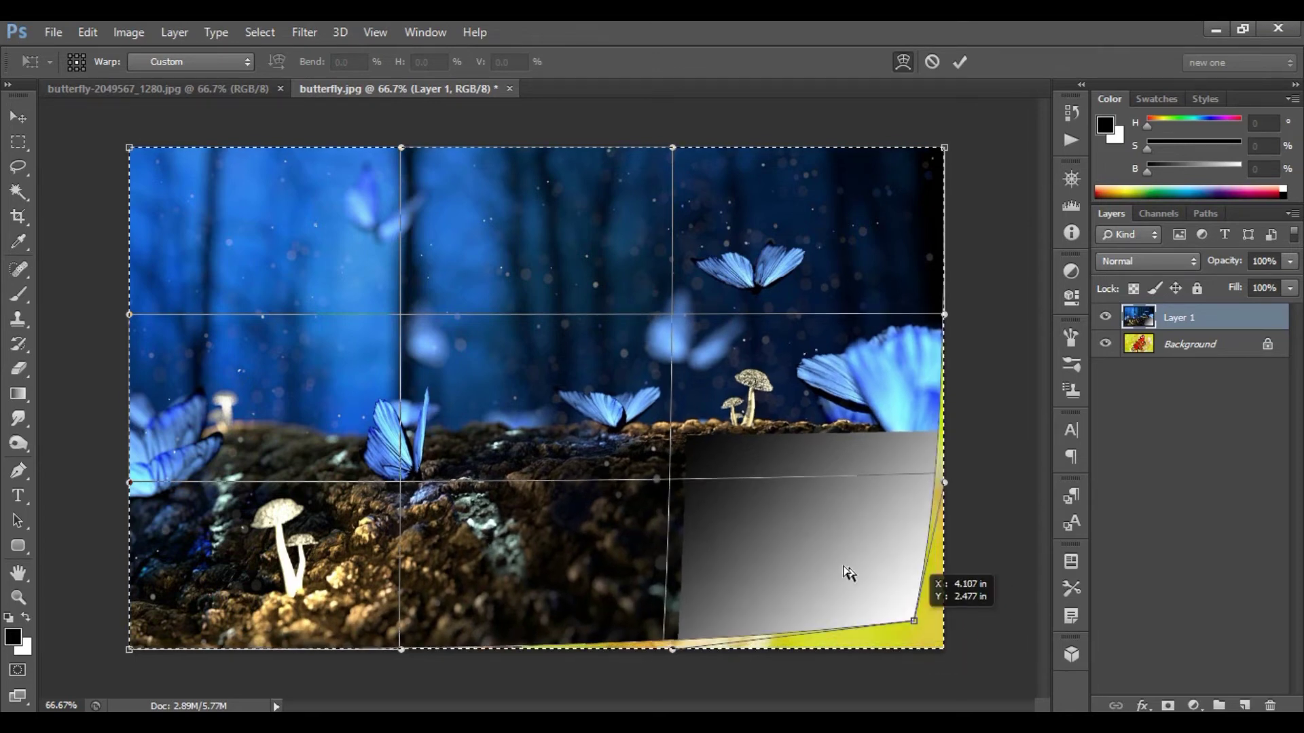
mouse_move(724, 442)
left_mouse_down()
mouse_move(604, 310)
mouse_move(609, 321)
left_mouse_up()
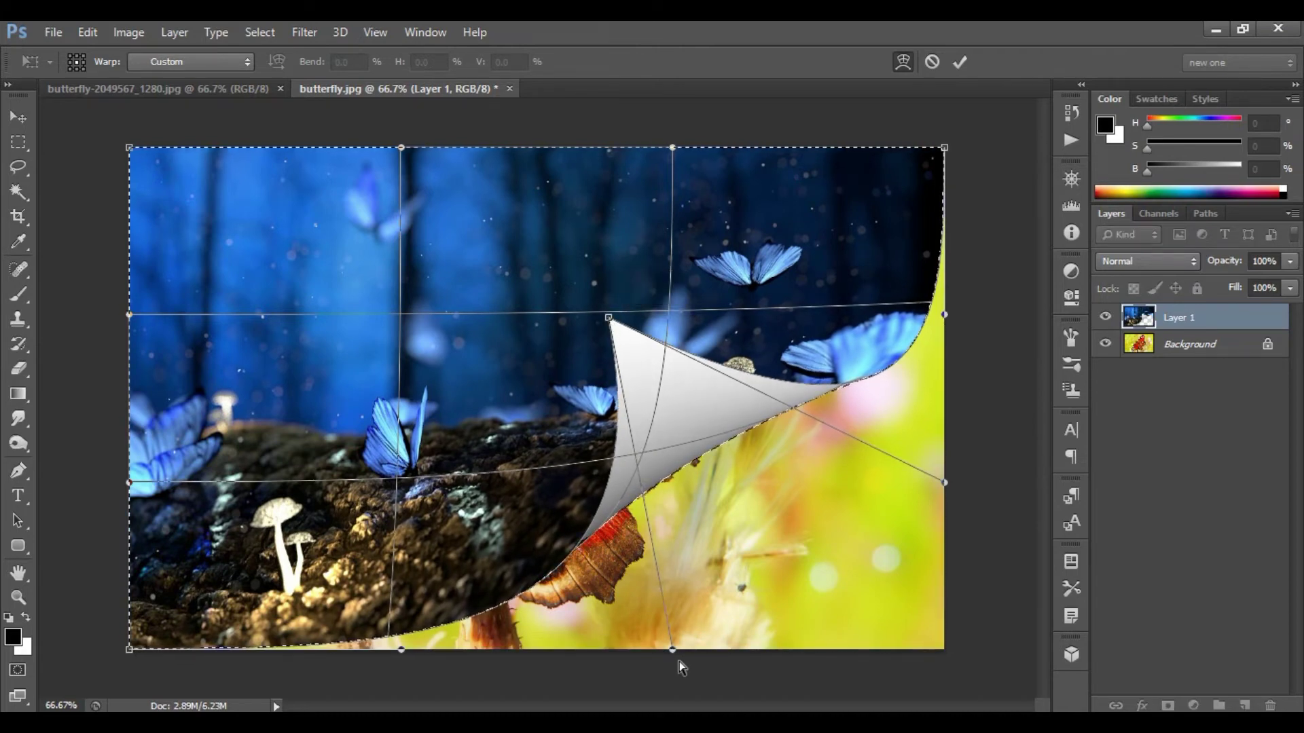
left_click_drag(673, 650, 667, 705)
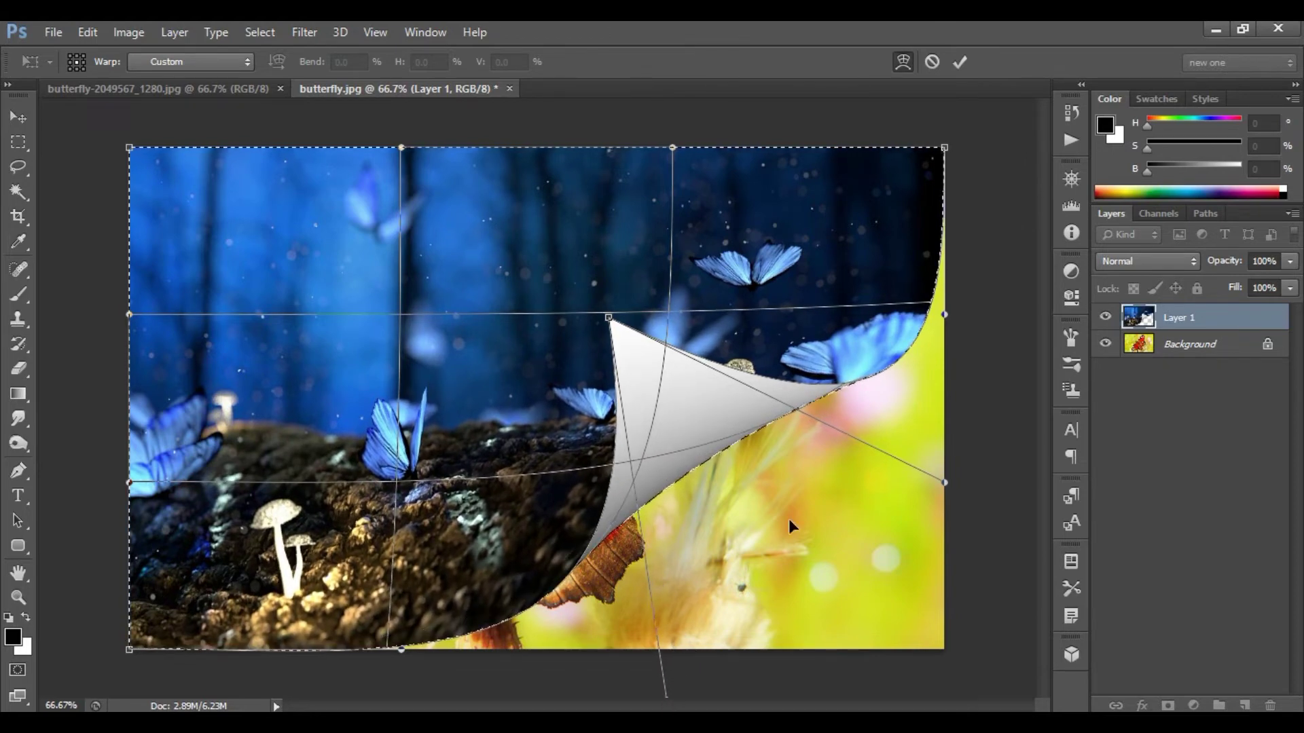
left_click_drag(944, 484, 988, 469)
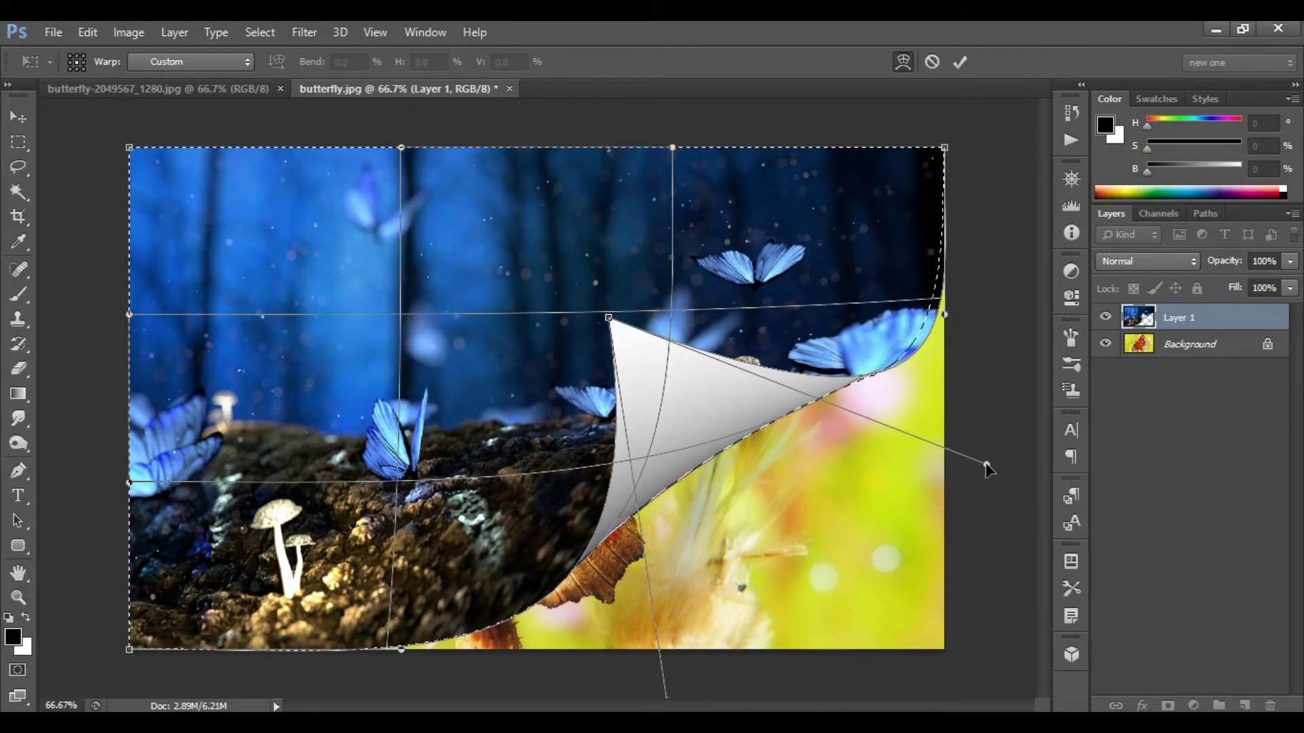
left_click(885, 337)
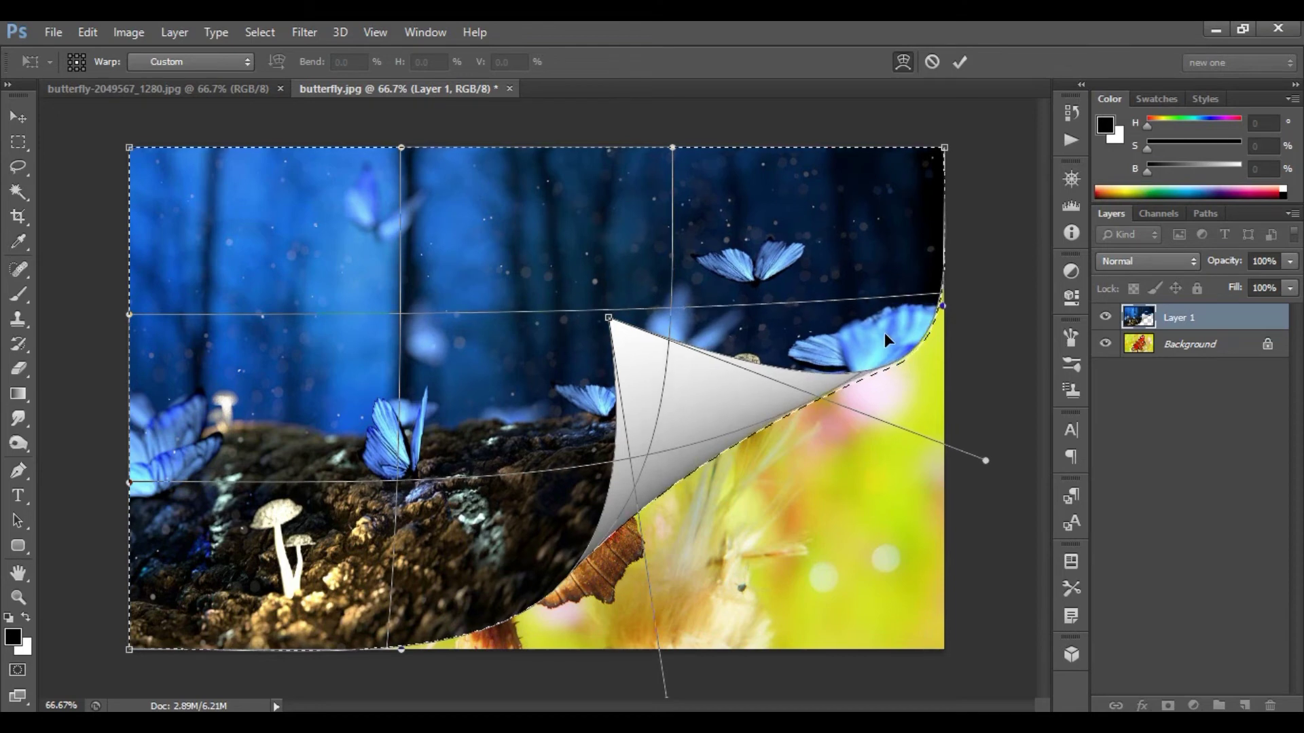
left_click_drag(885, 337, 887, 335)
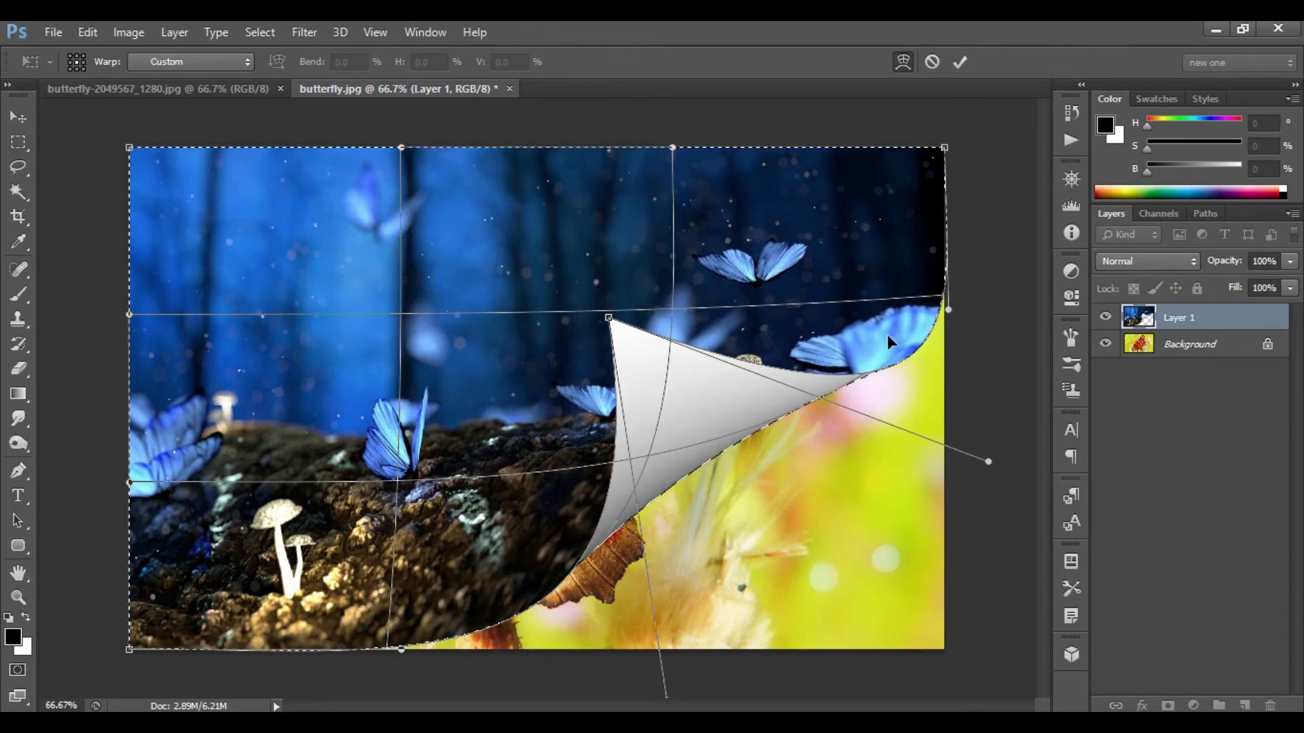
left_click(956, 61)
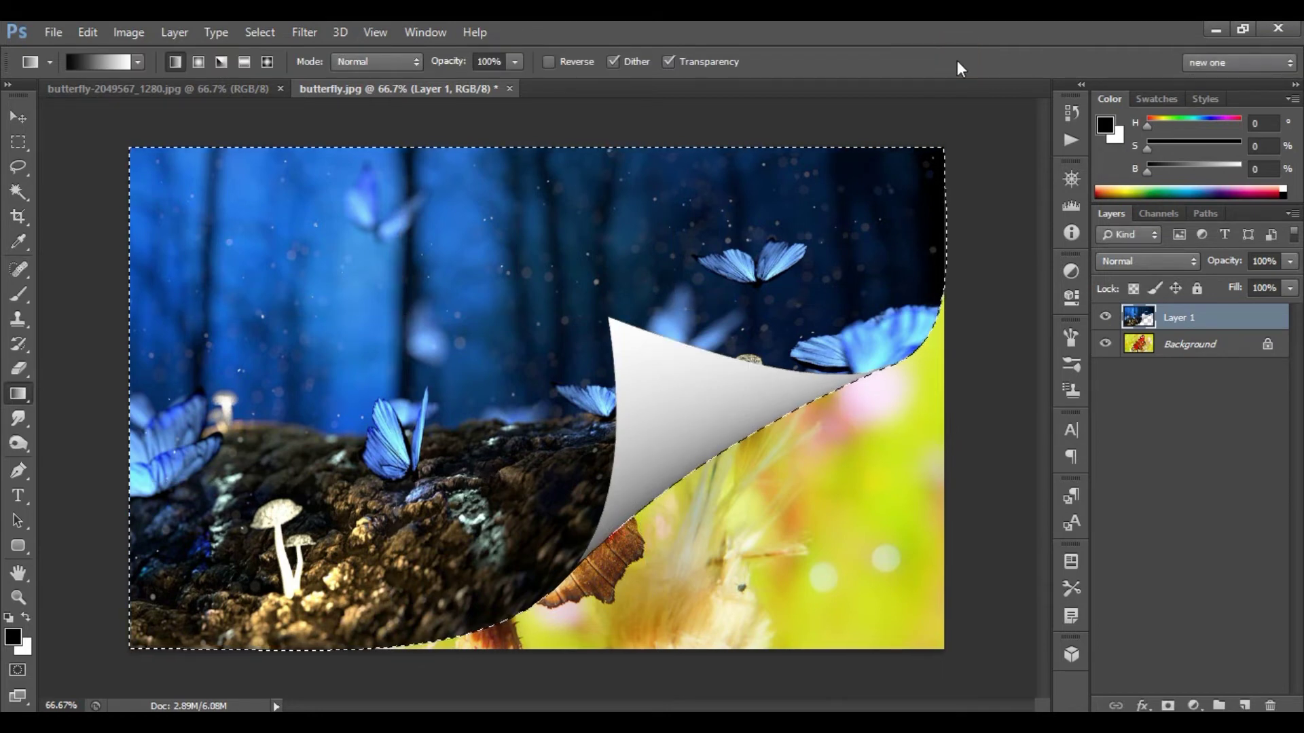
Deselect the image and bring up Layer 1's blending options.
key("ctrl+d")
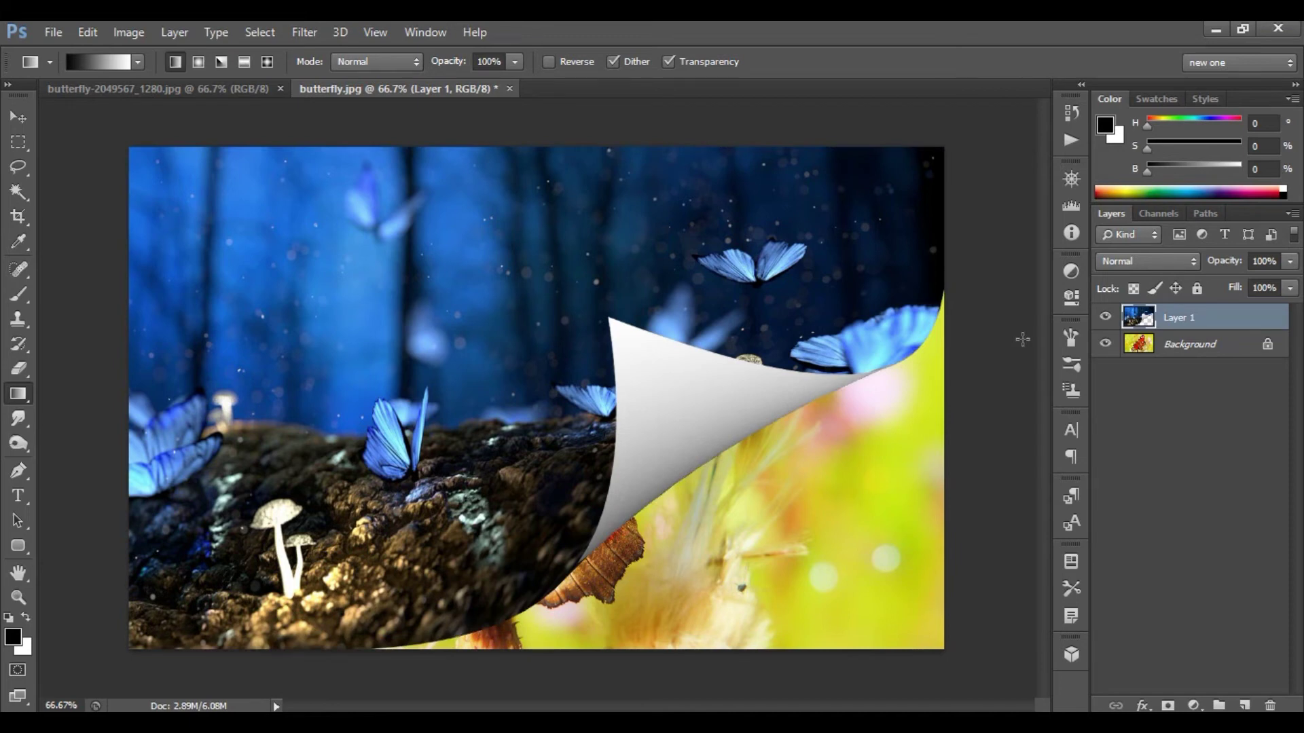
right_click(1182, 320)
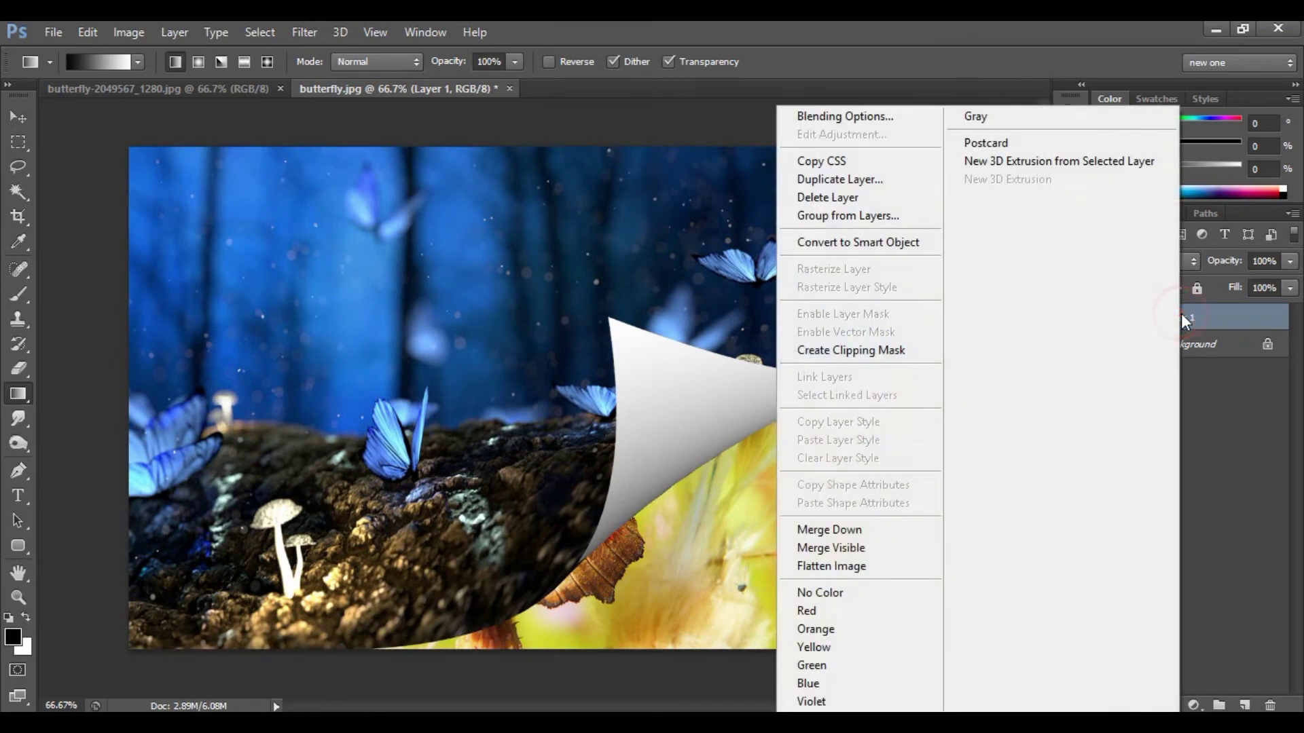
left_click(886, 116)
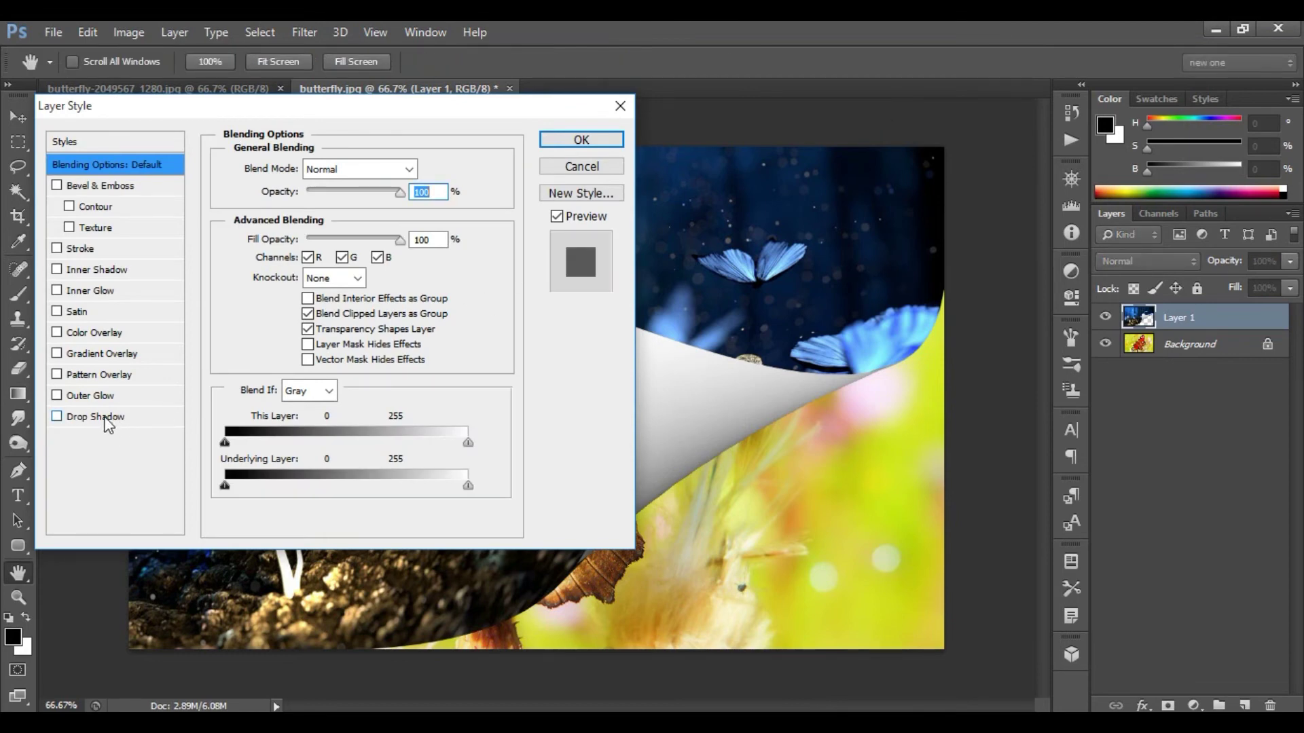
Enable Drop Shadow on Layer 1: distance 20 px, spread 10%, size 30 px, angle 60°.
left_click(105, 417)
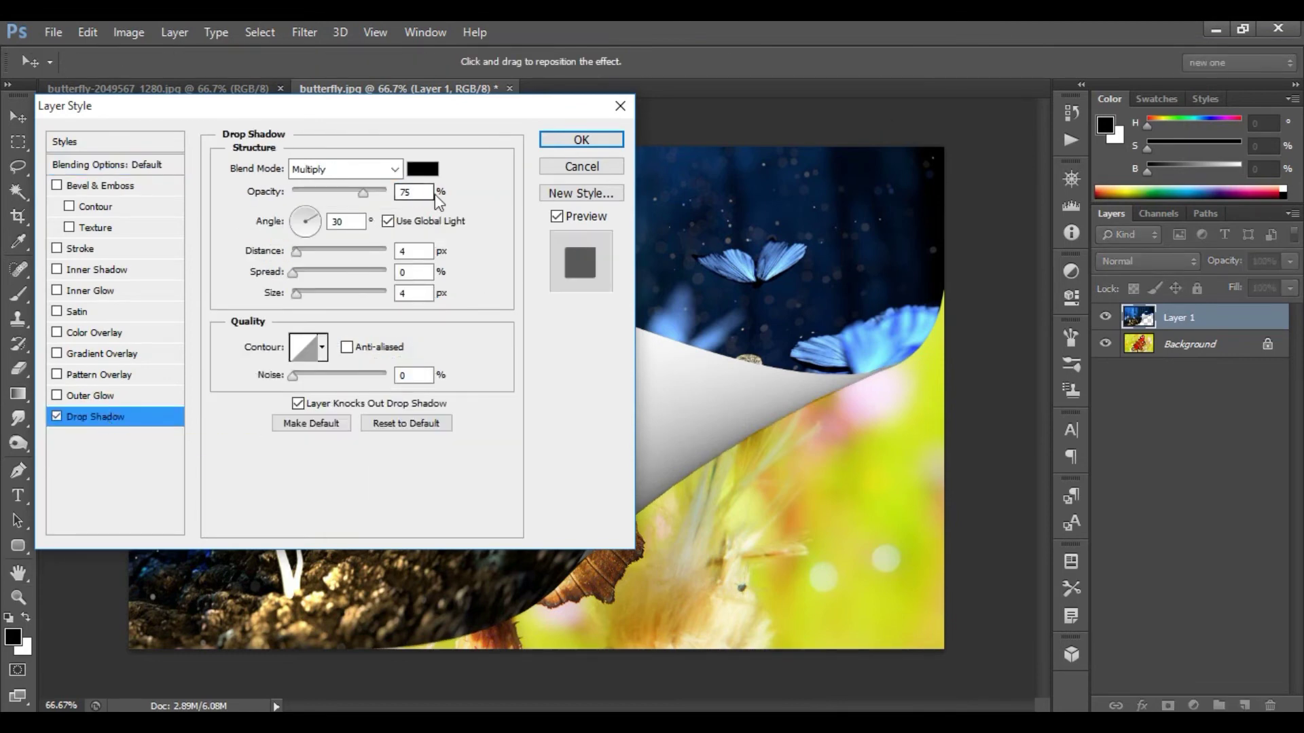
left_click(419, 248)
type("20")
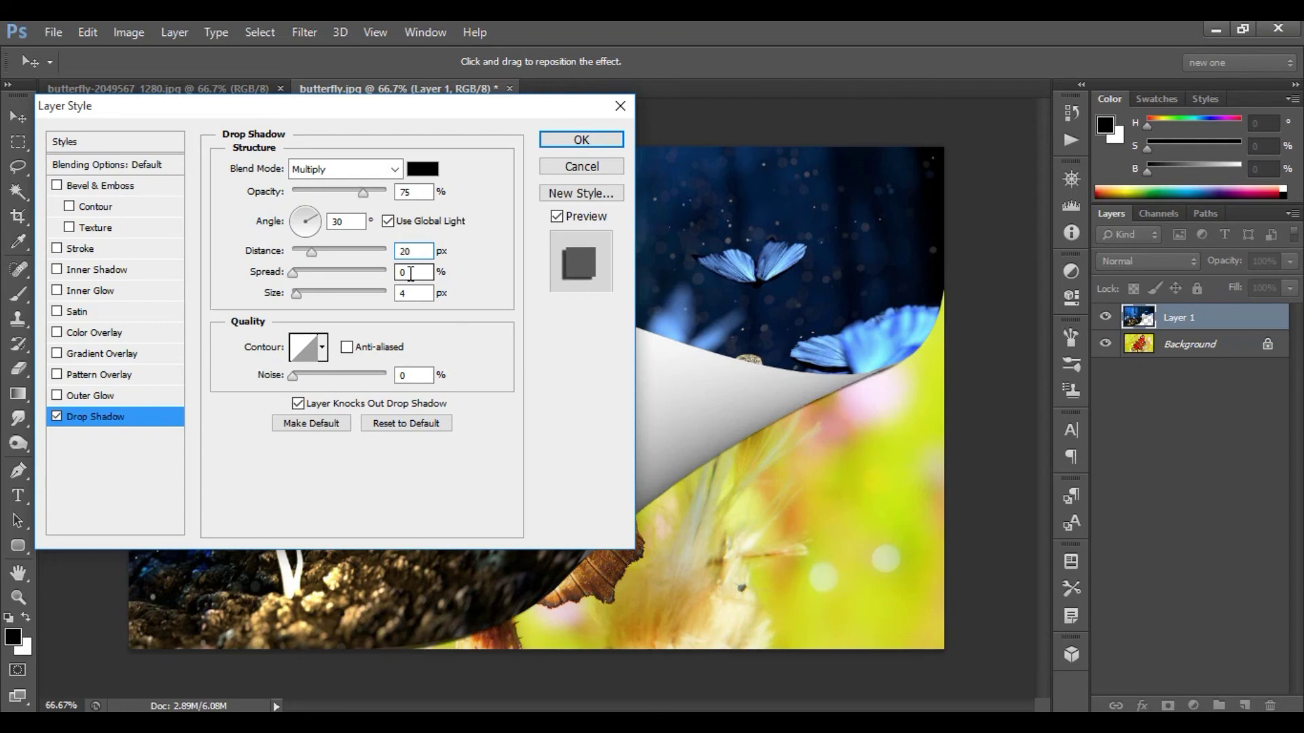
left_click(411, 273)
key("BackSpace")
left_click(415, 294)
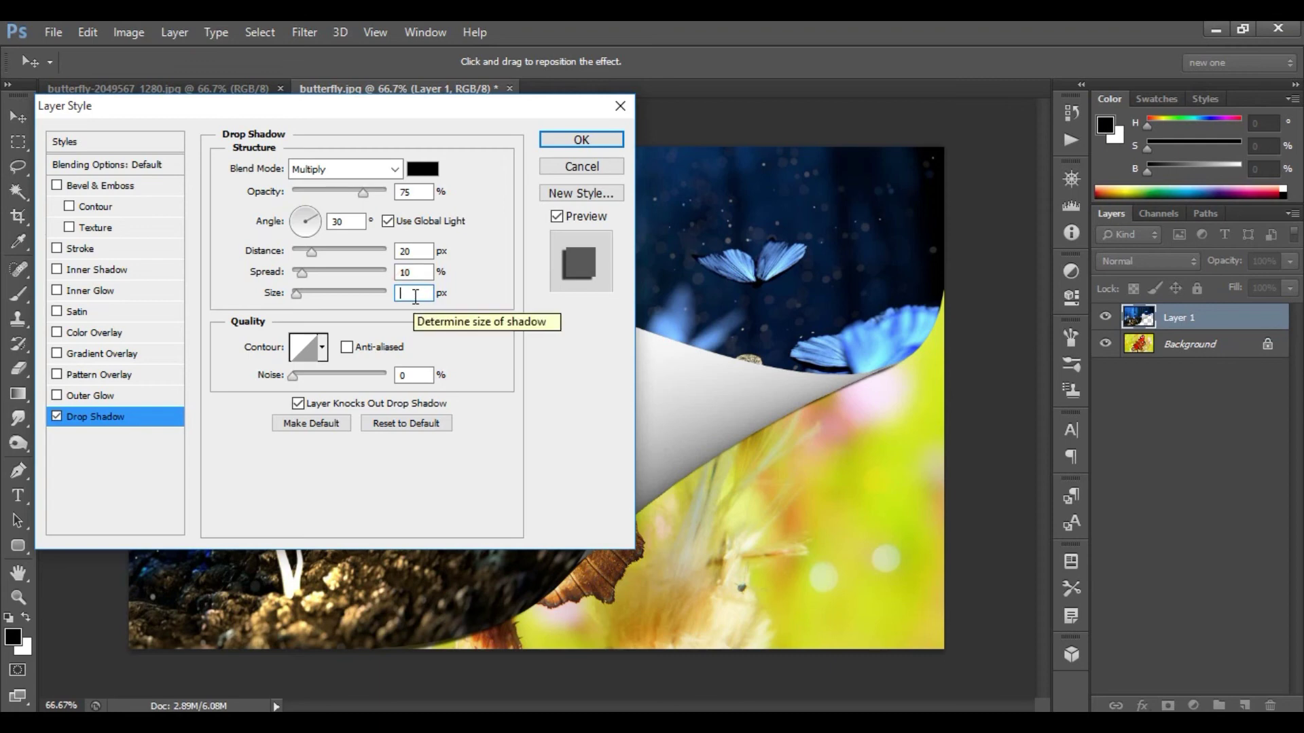
type("30")
left_click(355, 218)
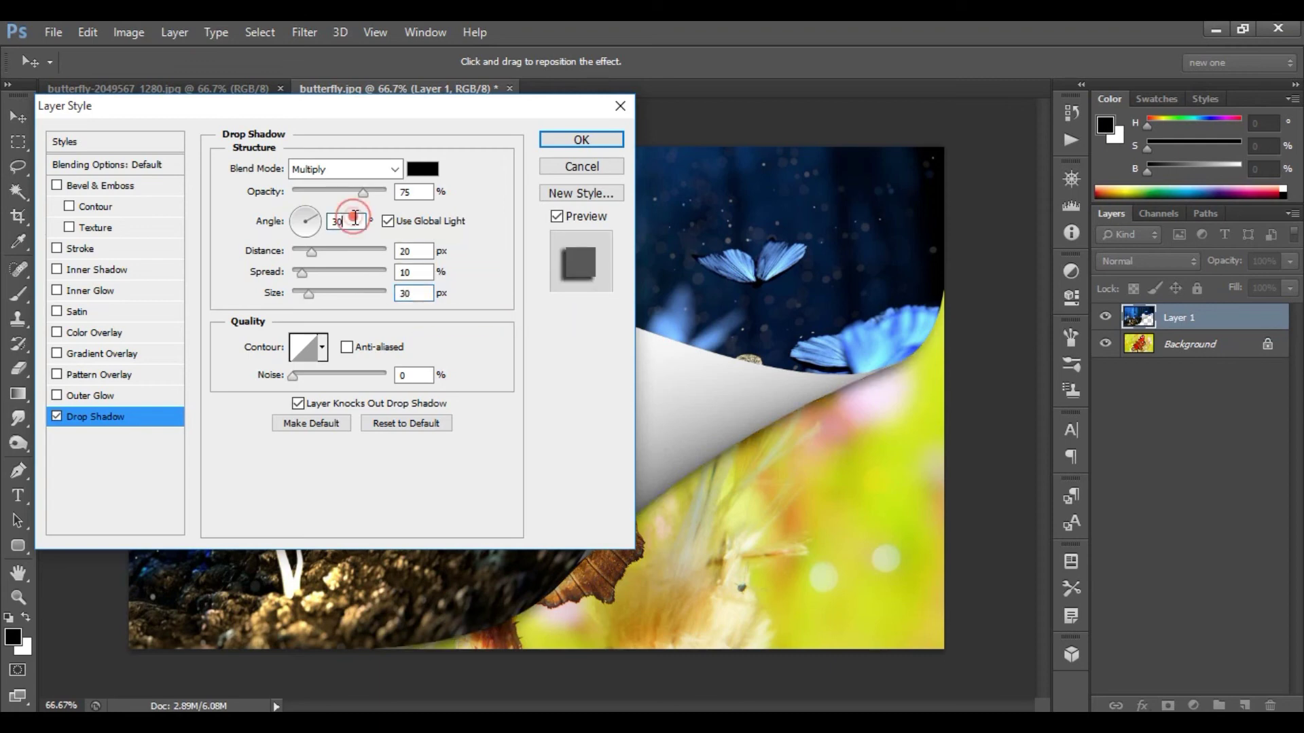
key("BackSpace")
key("BackSpace")
type("6")
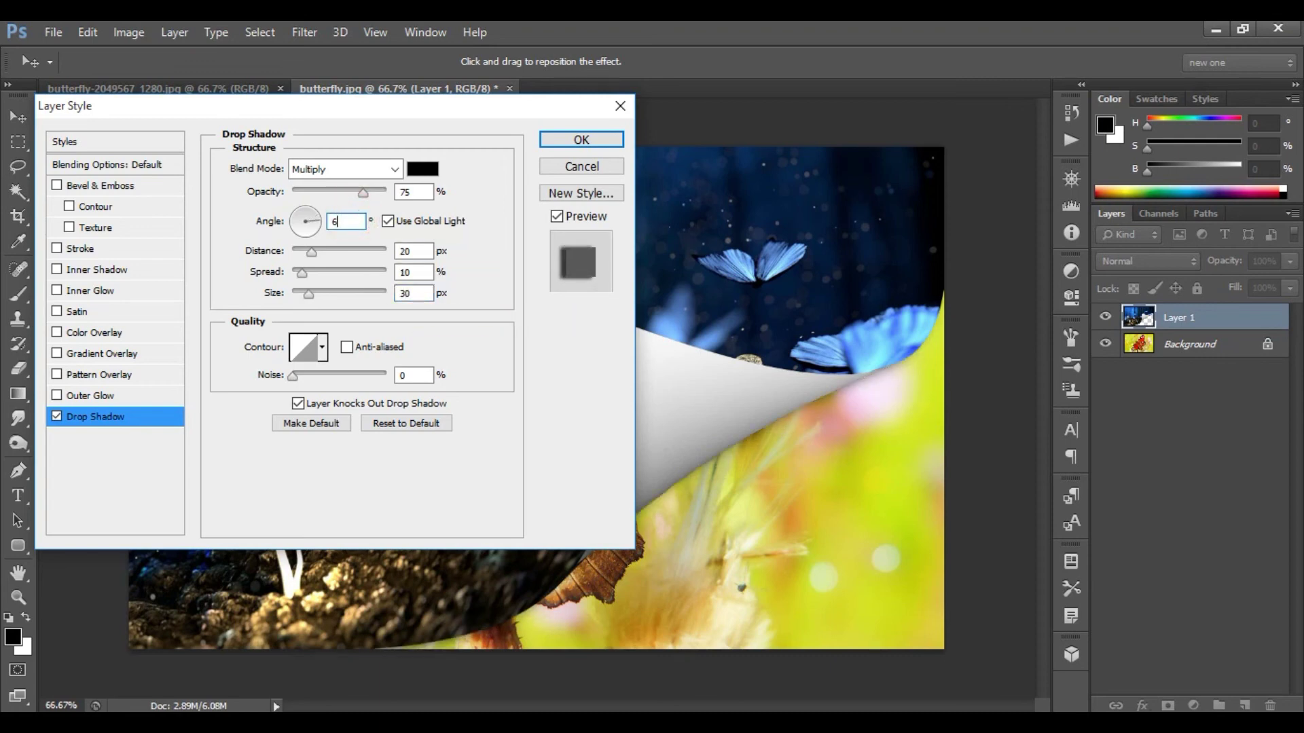
type("0")
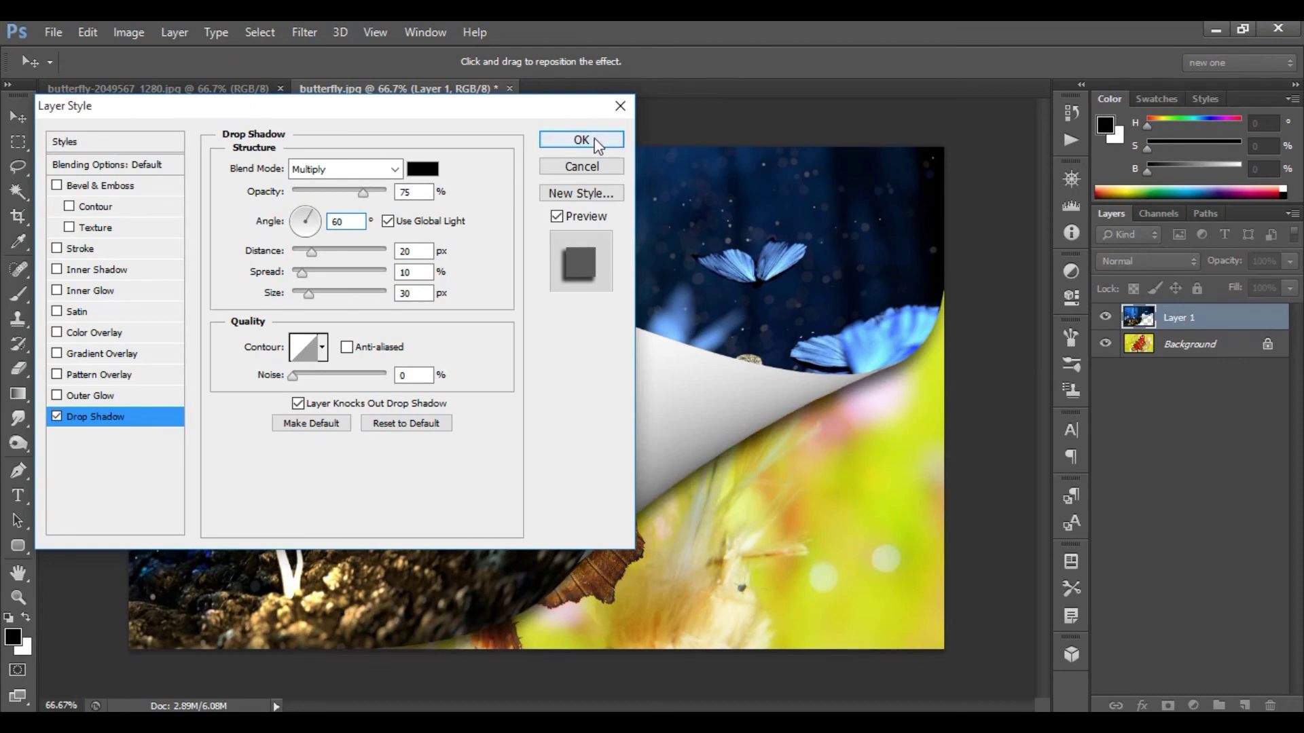
left_click(593, 139)
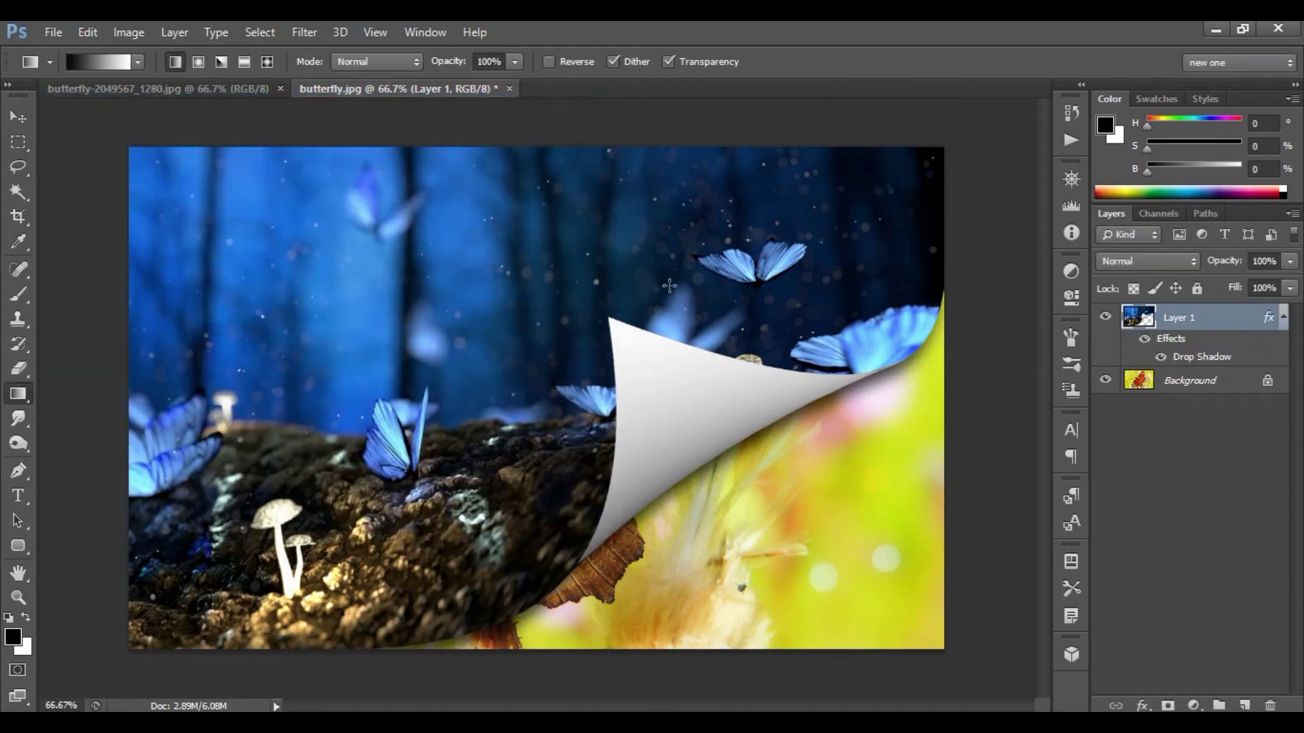